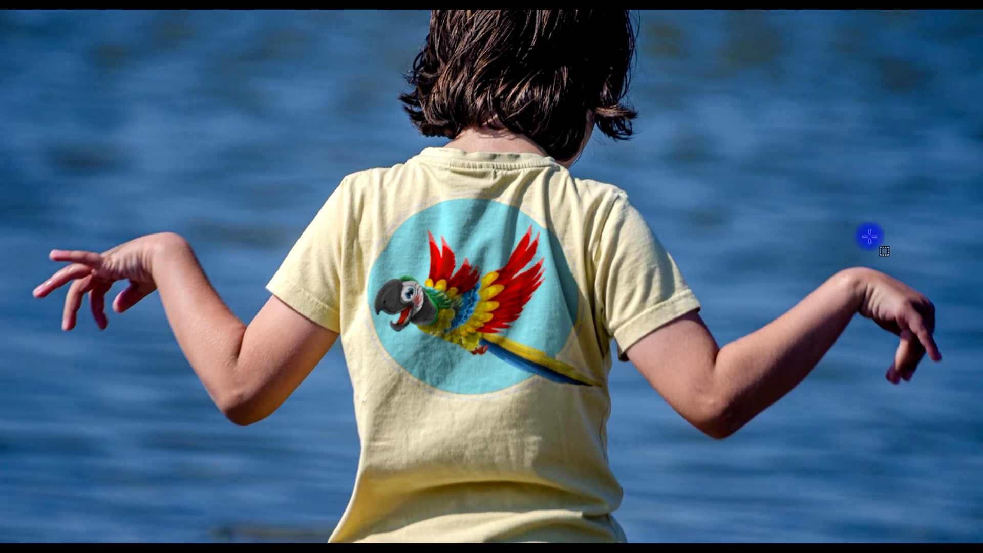
Open the 1280×847 Pixabay beach photo of the child in its own tab and copy the image.
scroll(509, 224, "up", 3)
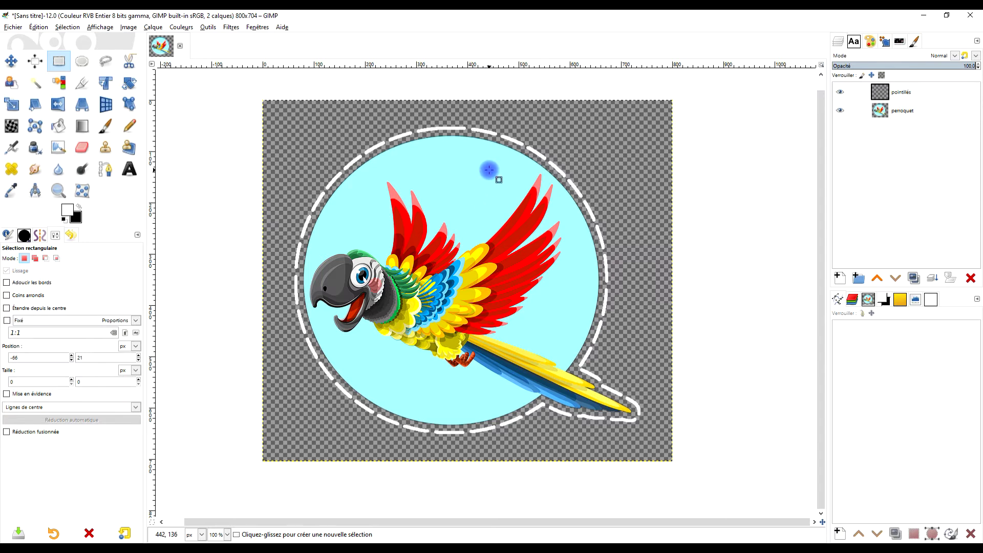
key("alt+Tab")
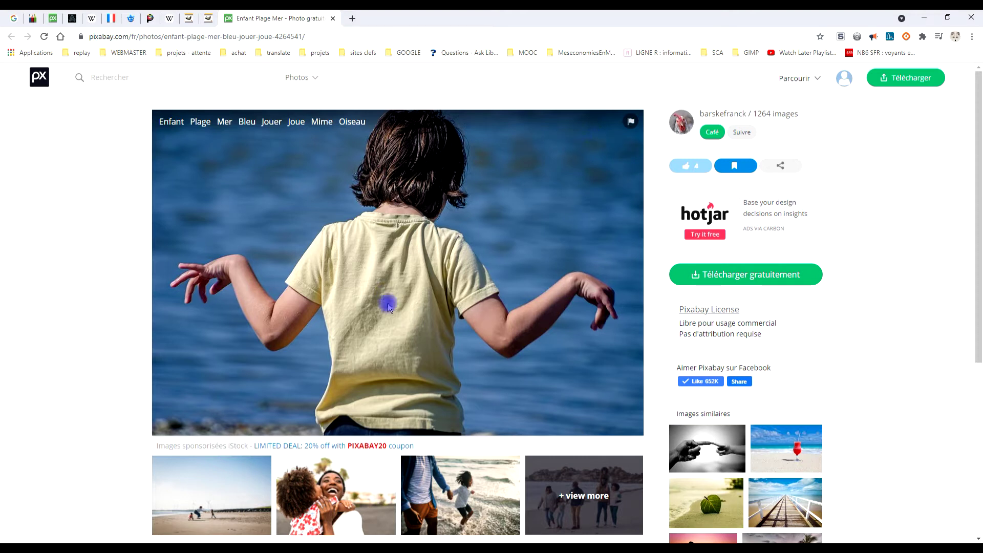
left_click(732, 275)
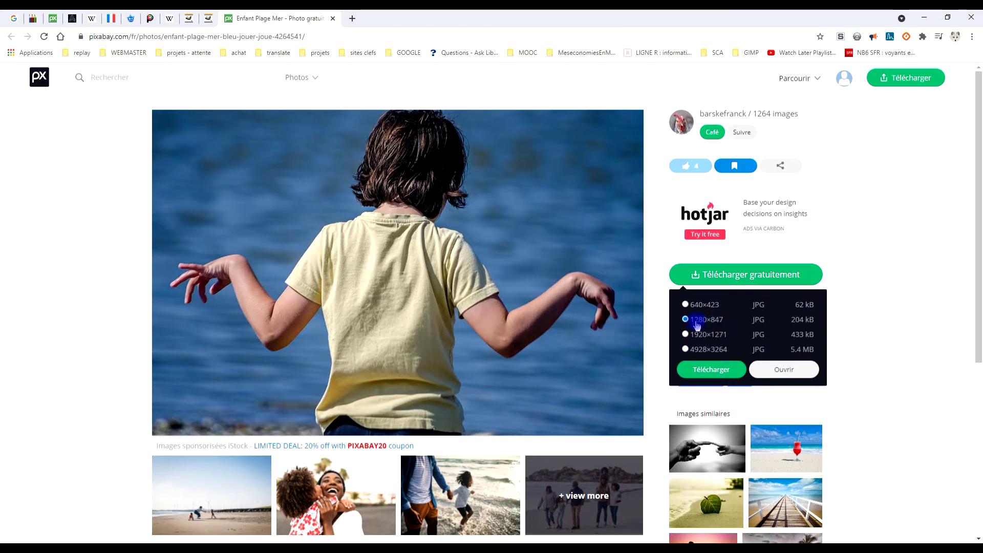
left_click(783, 369)
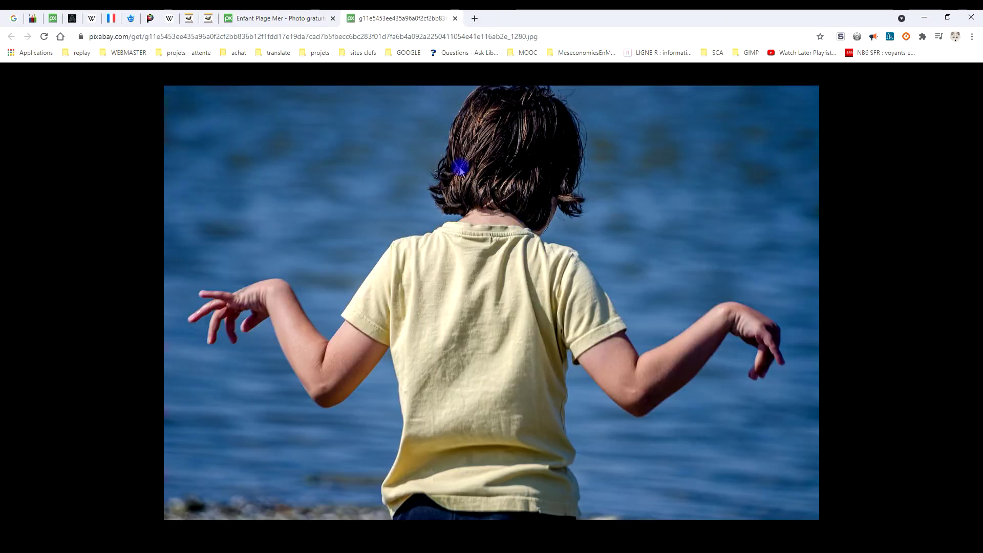
right_click(460, 169)
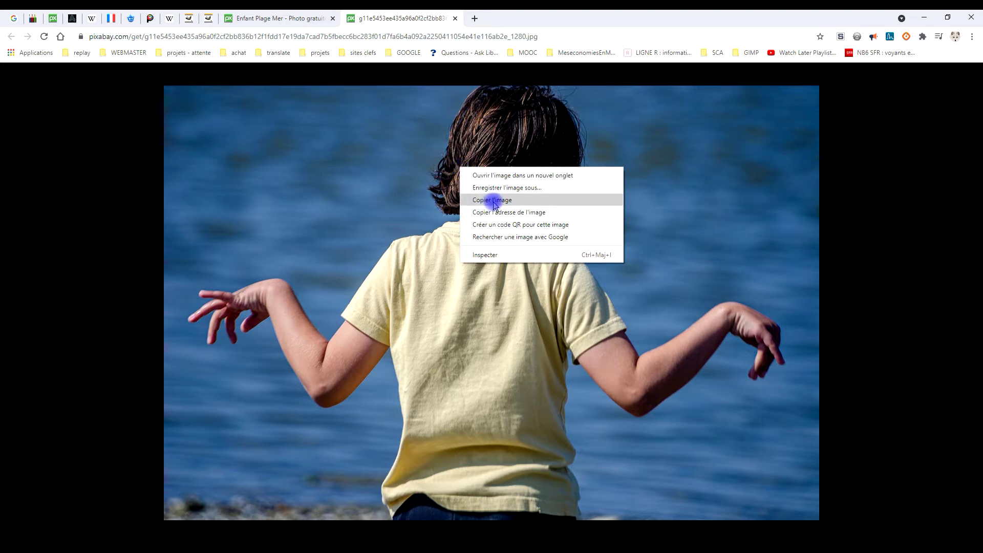
left_click(493, 200)
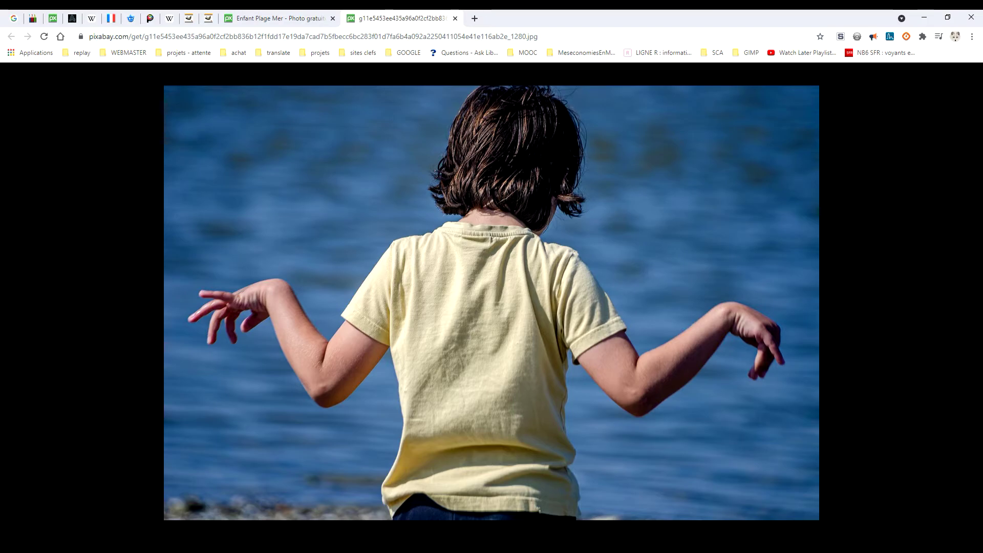
key("alt+Tab")
Paste the copied photo as a new GIMP image and zoom so it fills the window.
left_click(33, 29)
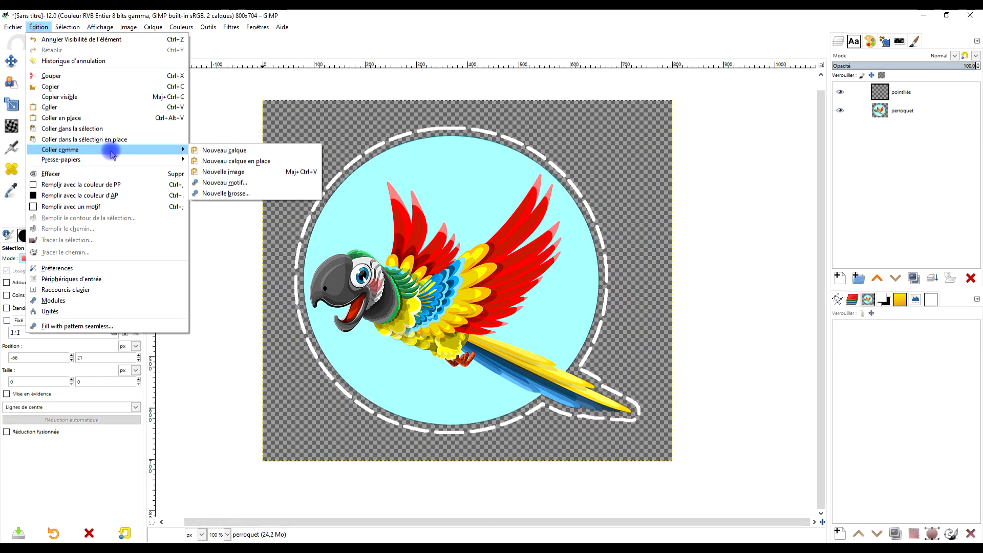
left_click(225, 172)
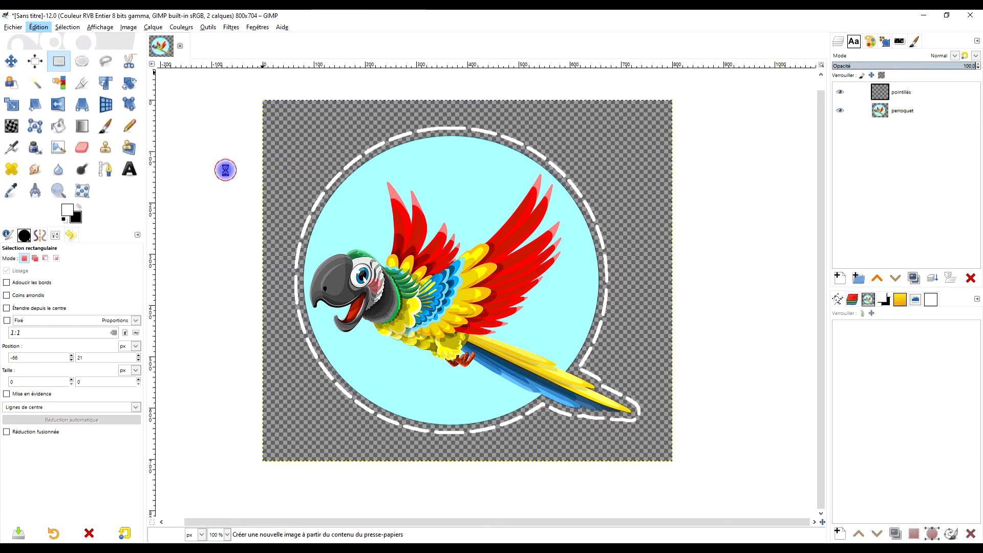
left_click(60, 192)
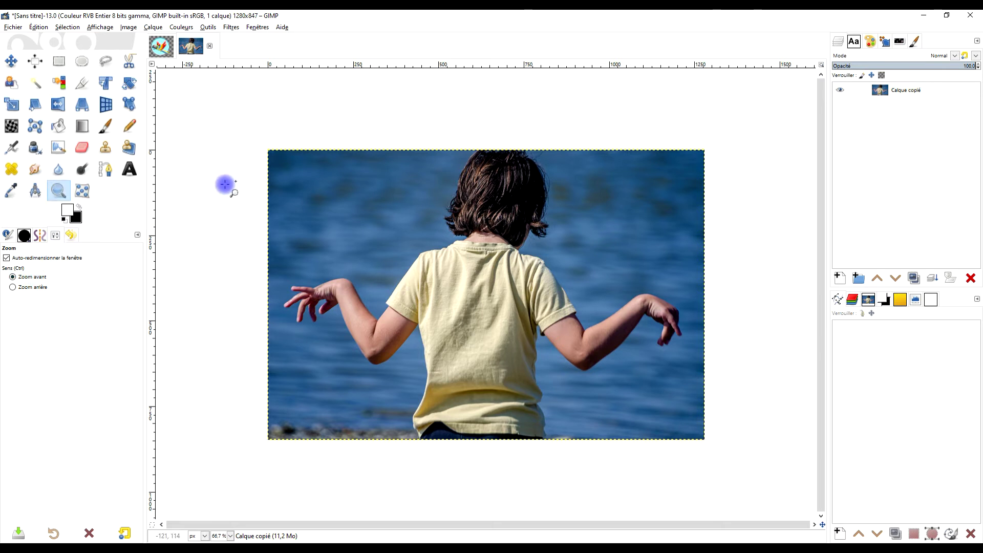
left_click_drag(249, 138, 729, 450)
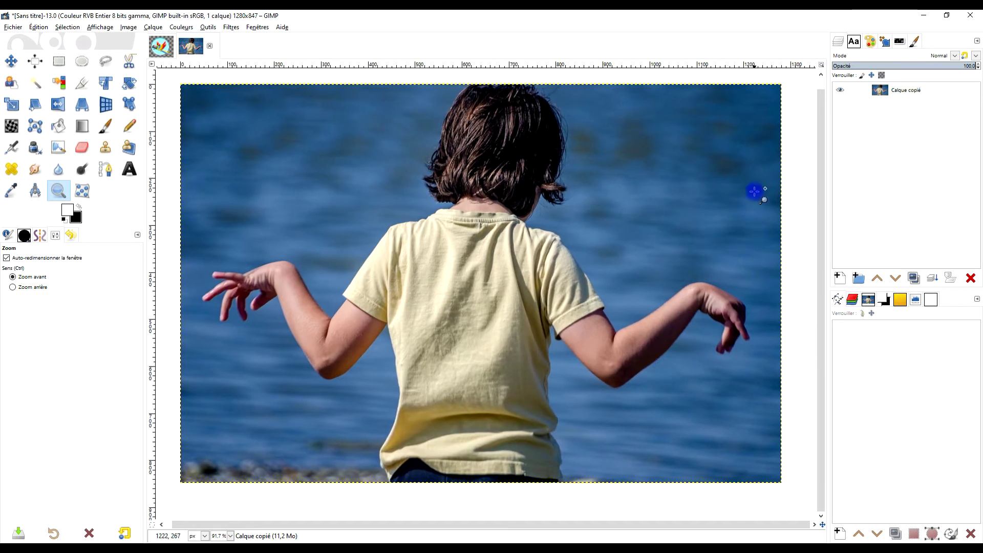
Rename the pasted photo's layer to 'enfant' and return to the parrot image.
double_click(905, 92)
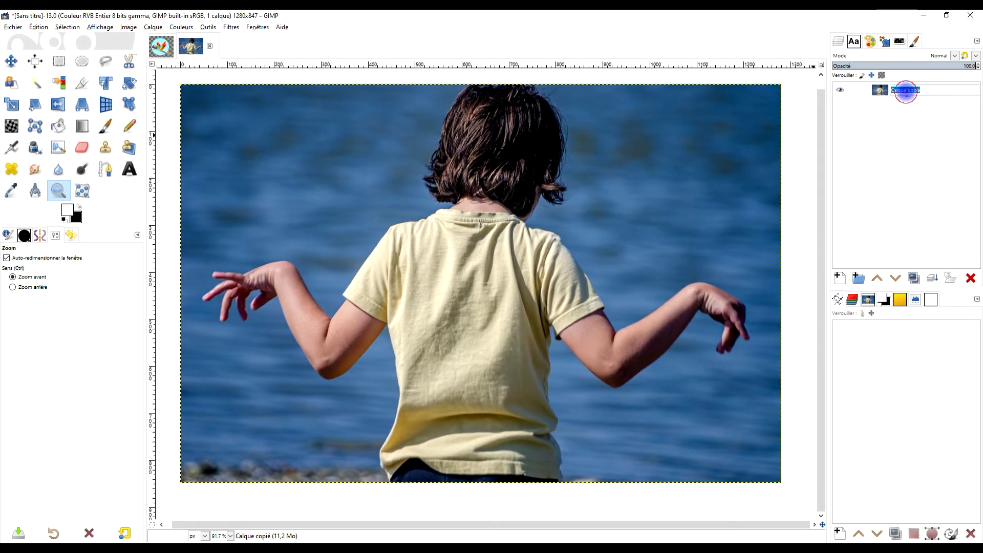
type("enfant")
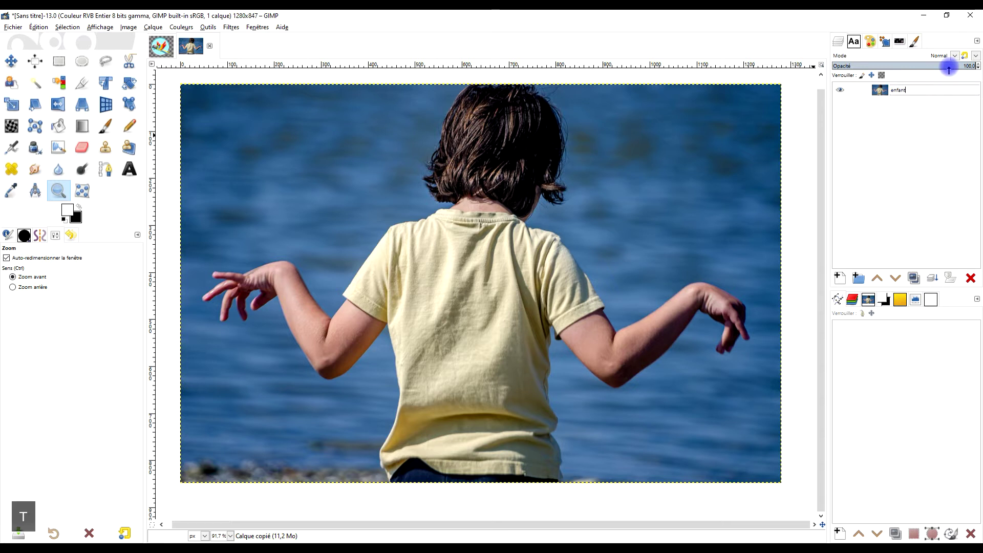
key("Return")
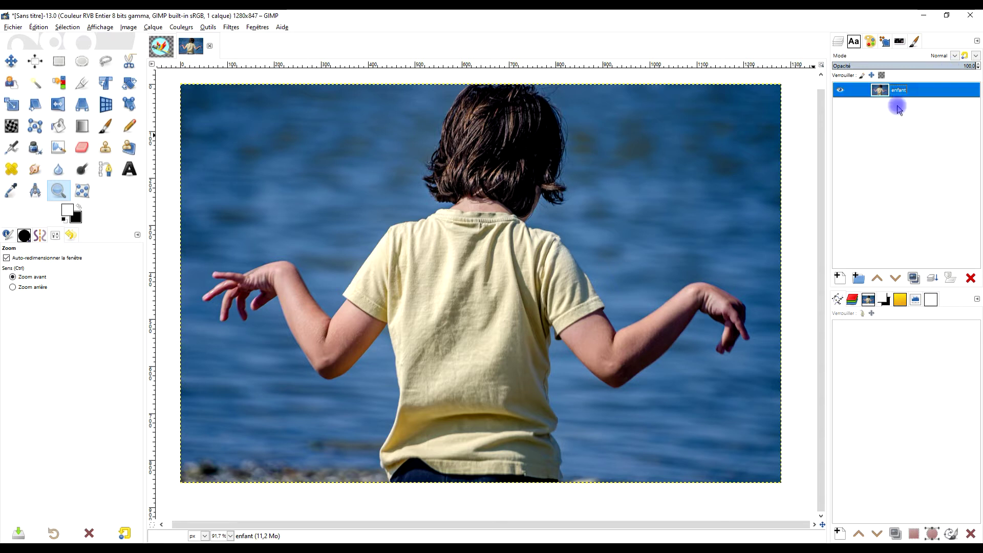
left_click(161, 48)
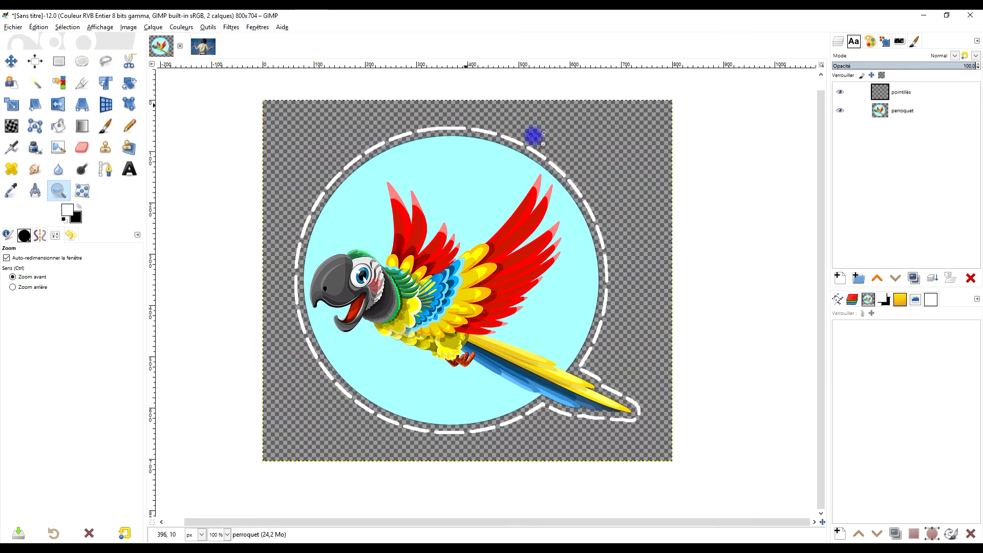
Create a layer from the visible parrot badge and copy it into the child photo.
right_click(878, 93)
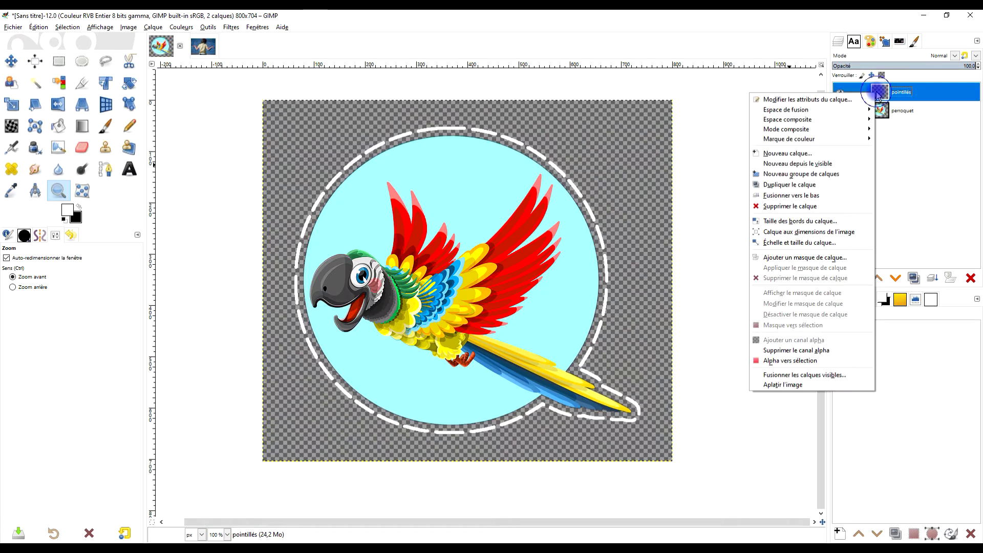
left_click(822, 164)
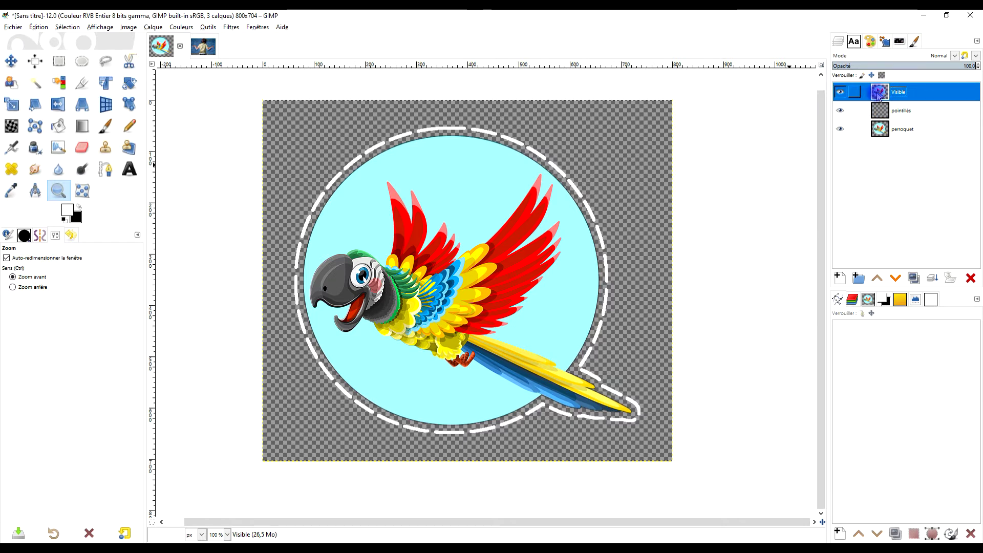
mouse_move(879, 95)
left_mouse_down()
mouse_move(618, 128)
mouse_move(283, 99)
mouse_move(253, 110)
mouse_move(212, 68)
mouse_move(202, 91)
mouse_move(197, 43)
mouse_move(459, 191)
mouse_move(824, 117)
mouse_move(496, 187)
mouse_move(490, 159)
left_mouse_up()
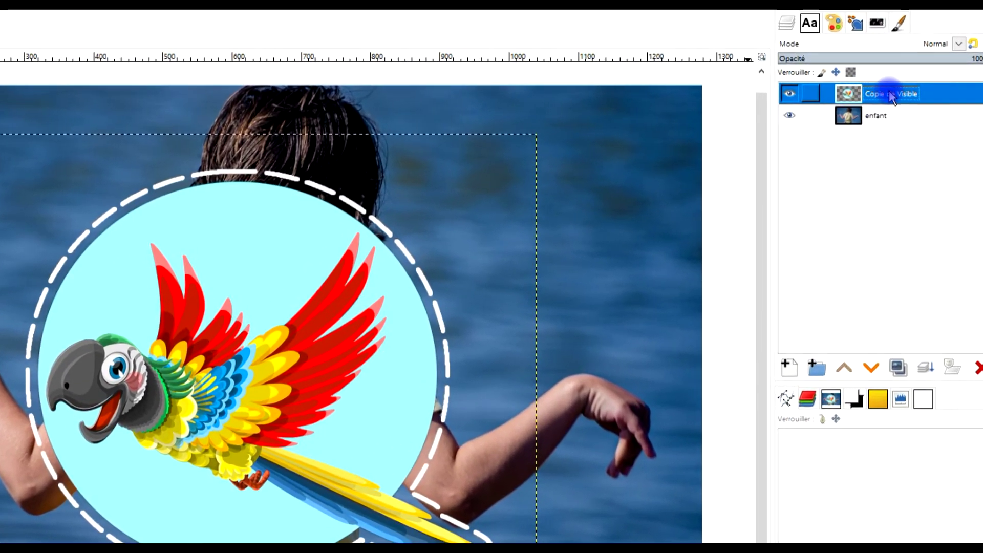
Rename the badge layer 'perroquet', hide it, and select the enfant layer.
double_click(908, 90)
type("perro")
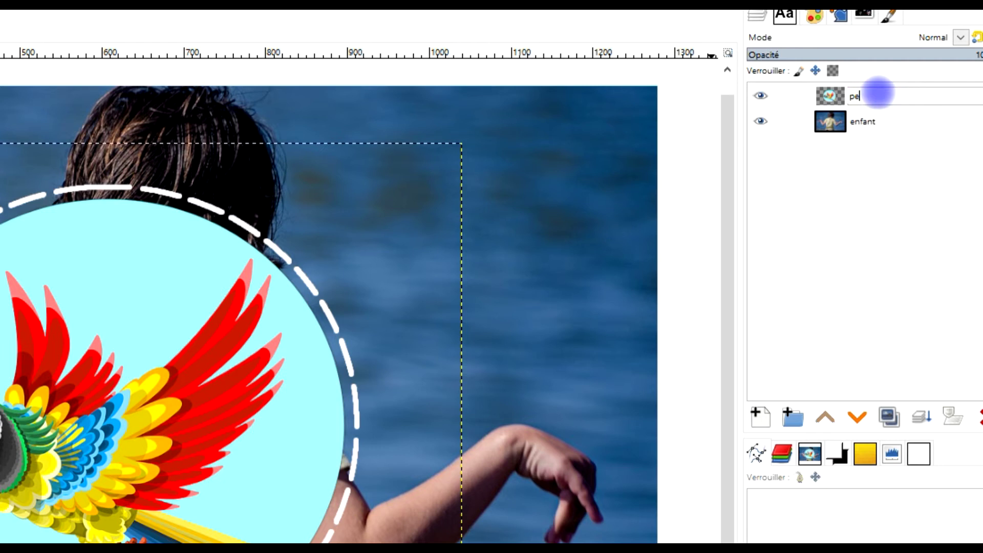
type("quet")
key("Return")
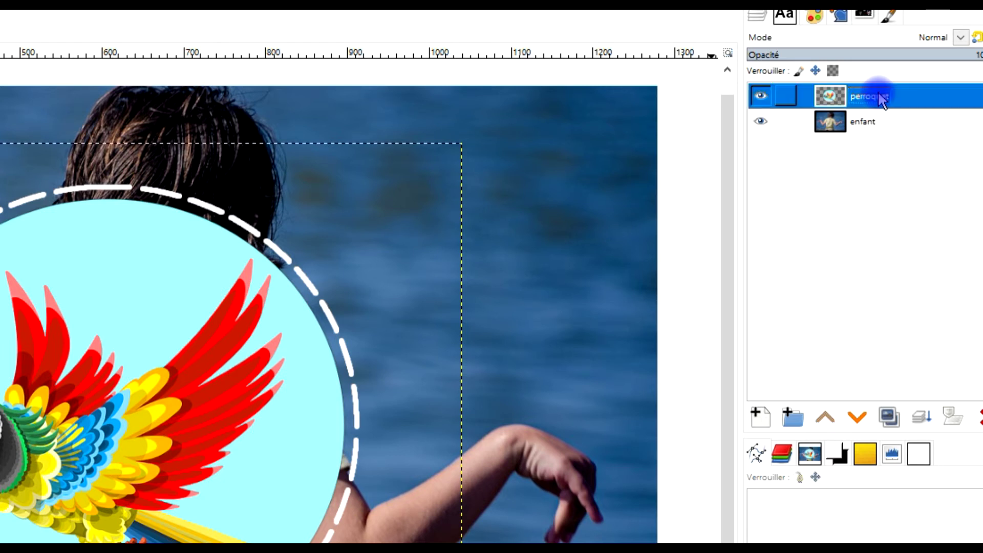
left_click(758, 97)
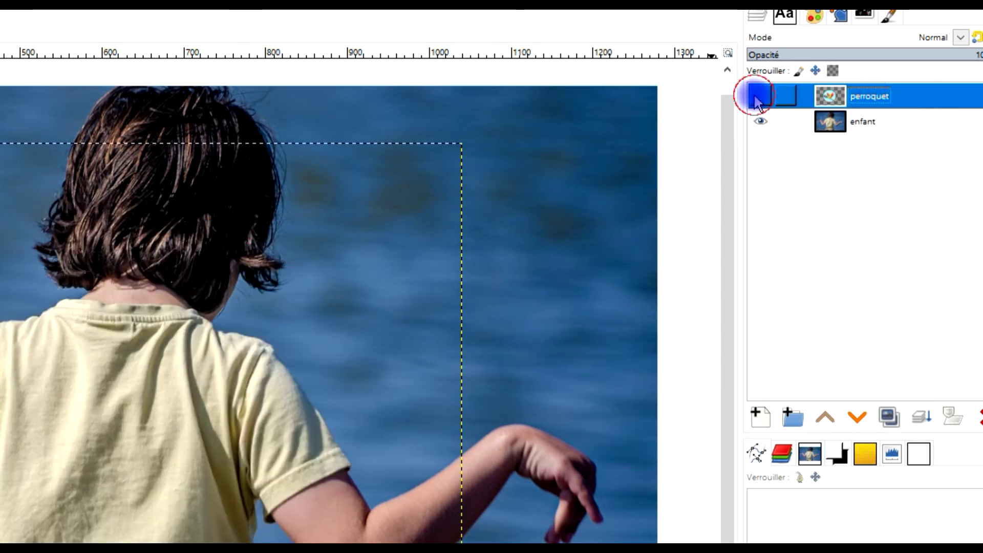
left_click(859, 124)
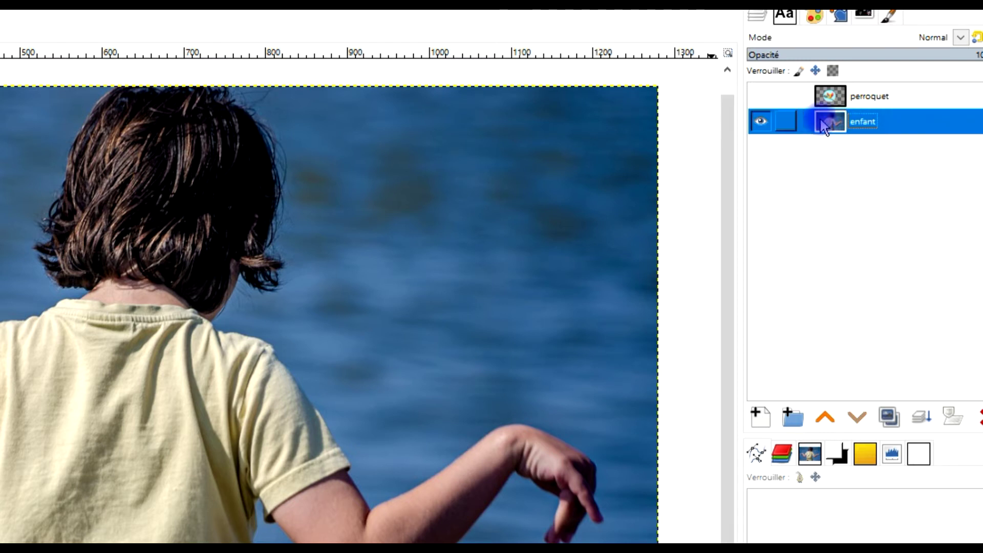
Duplicate the enfant layer and name the copy 'désaturé'.
left_click(889, 417)
double_click(887, 123)
type("desaturé")
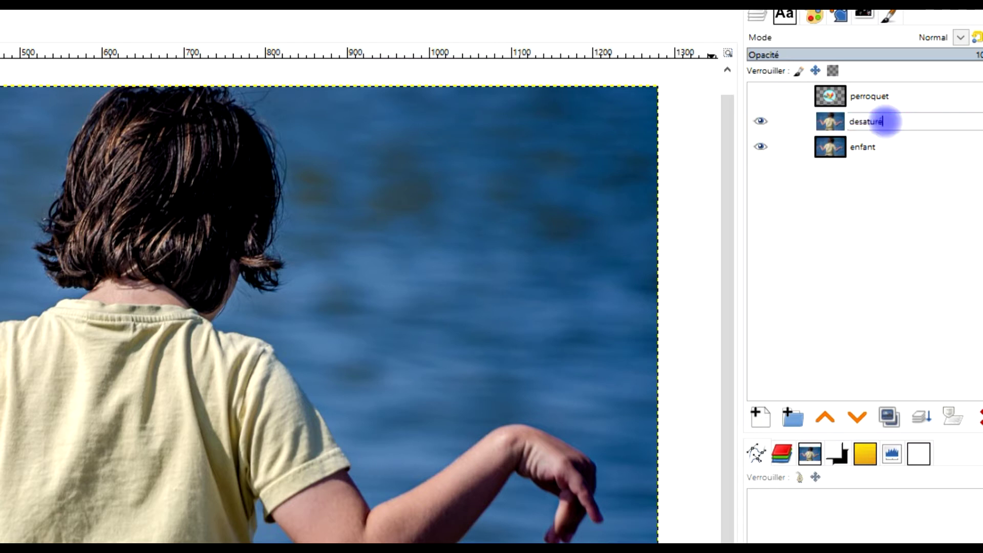
key("Return")
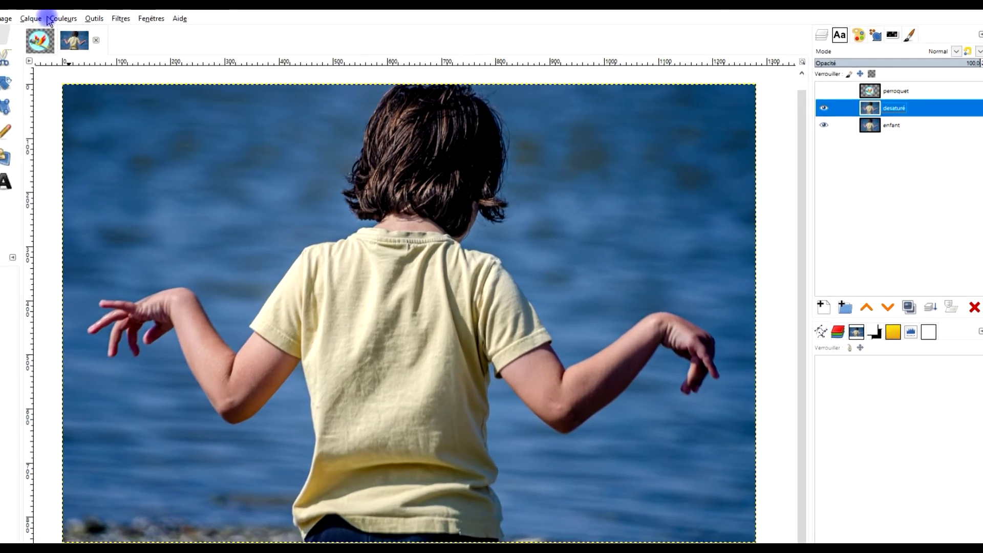
Desaturate the désaturé layer to greyscale using Luminosité (TSL) mode.
left_click(182, 27)
mouse_move(198, 207)
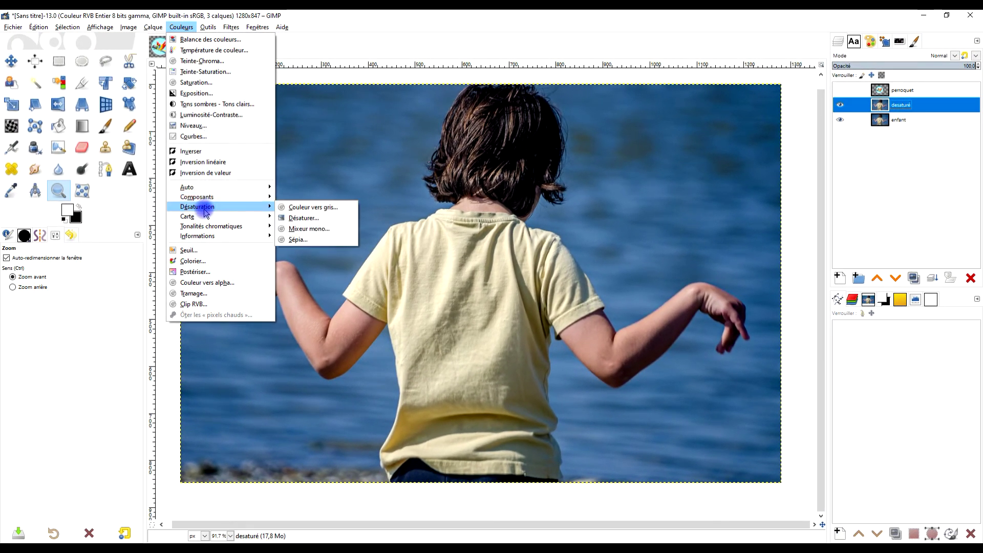
left_click(303, 218)
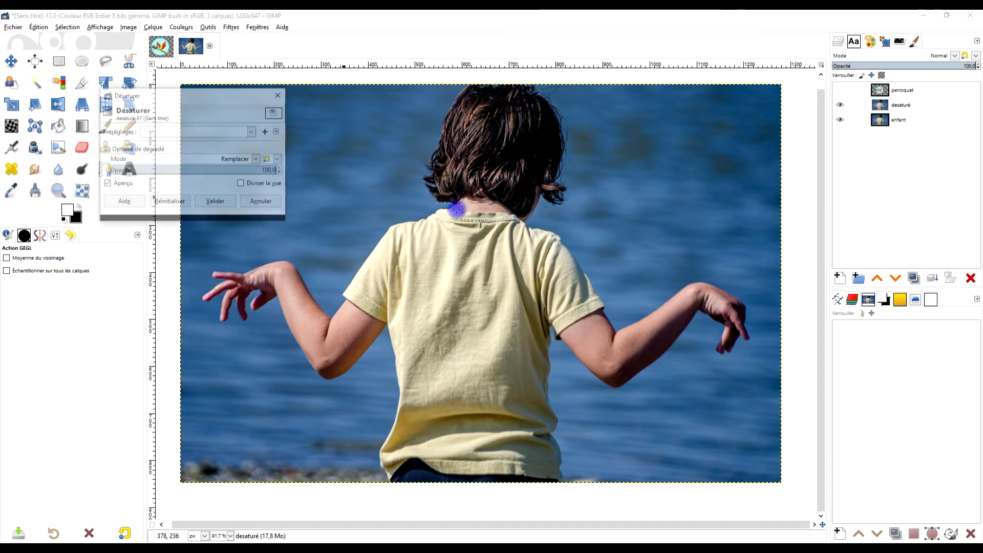
left_click(264, 146)
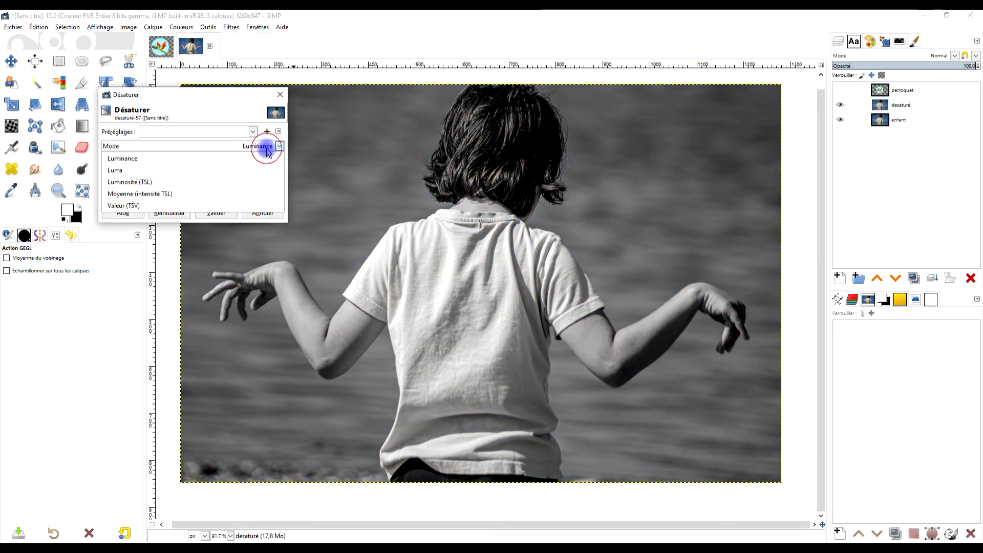
left_click(201, 182)
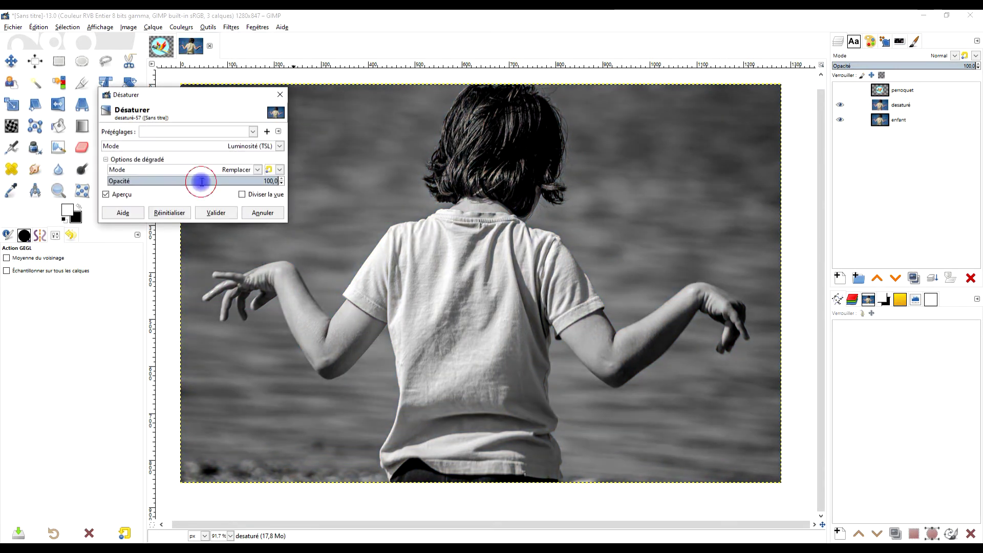
left_click(224, 213)
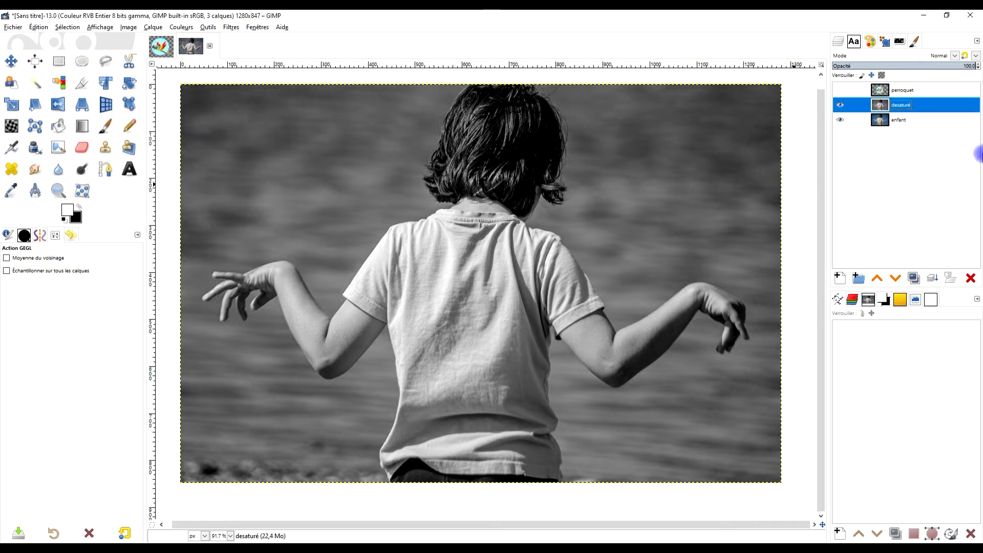
Show the perroquet layer again and start scaling it with the Scale tool.
left_click(838, 90)
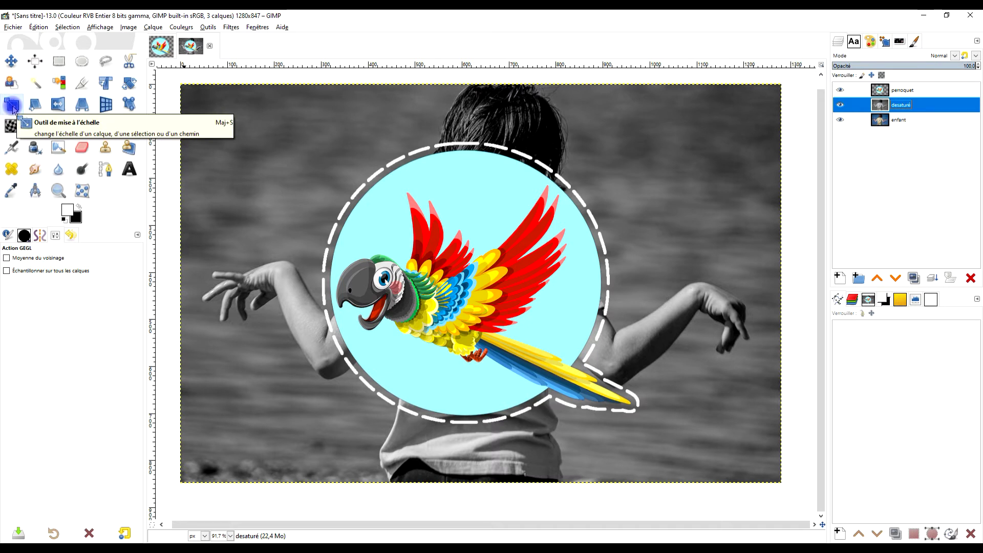
left_click(12, 106)
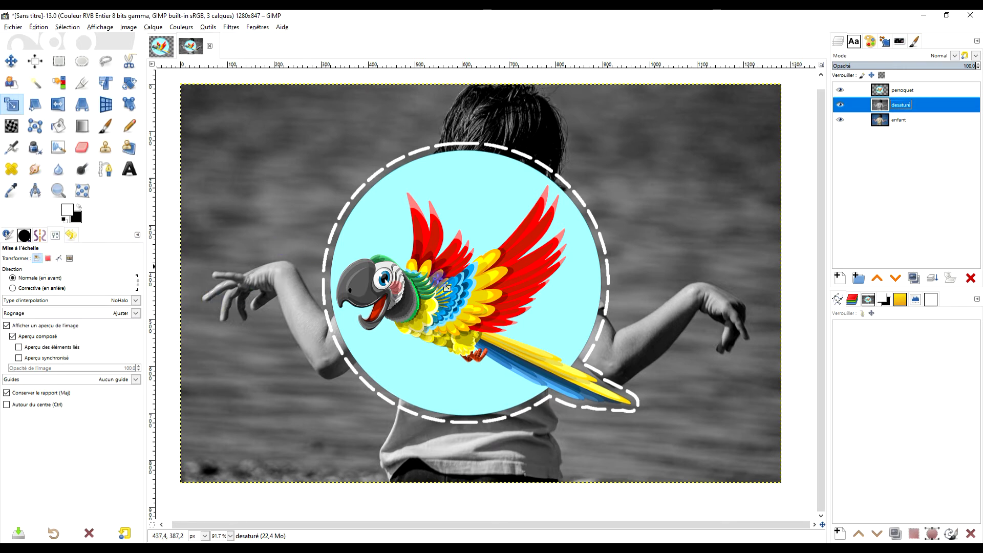
left_click(863, 93)
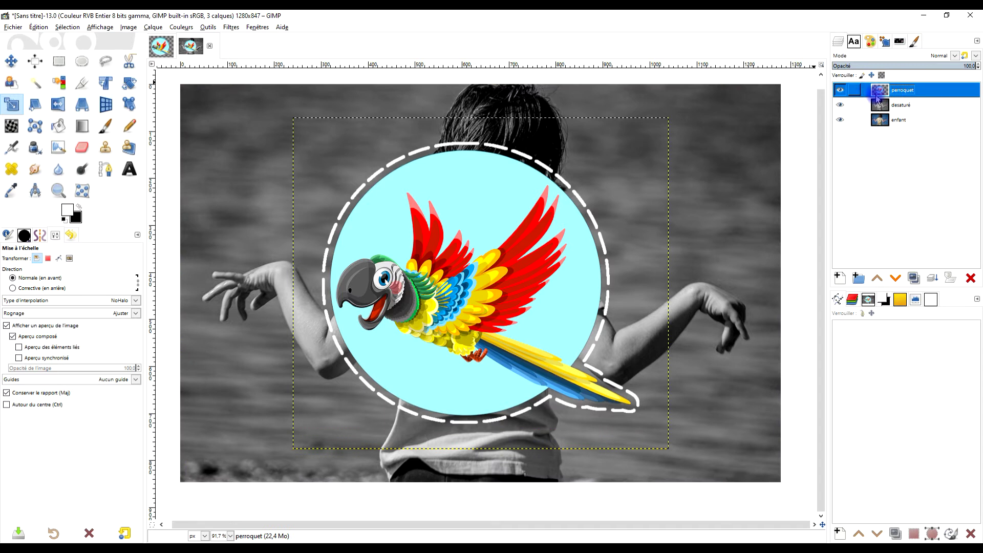
left_click(877, 102)
left_click(881, 92)
left_click(879, 91)
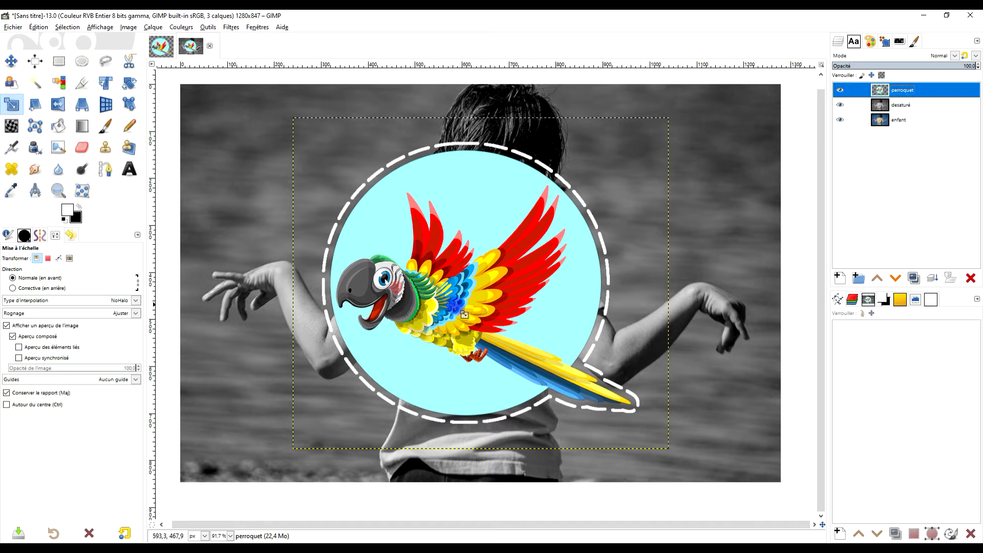
left_click(472, 284)
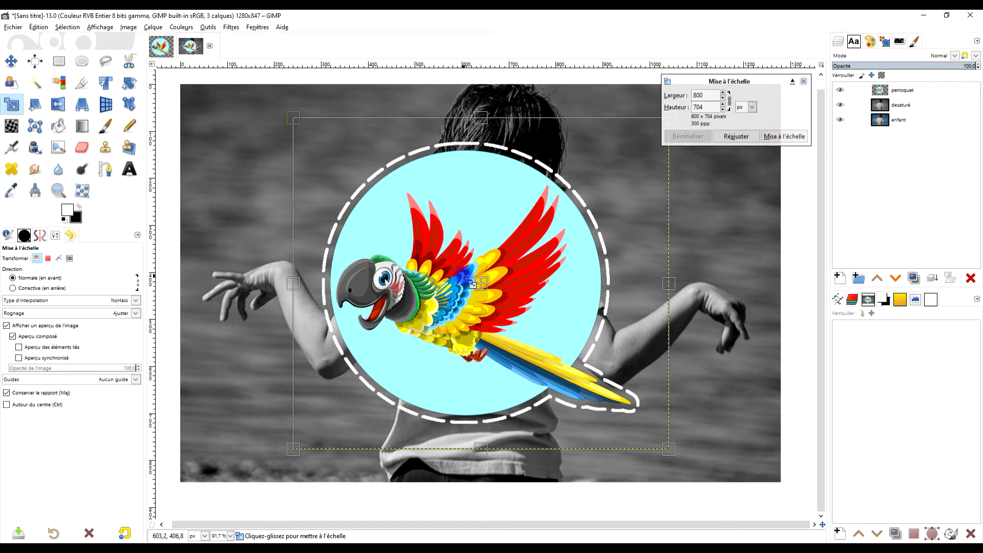
Shrink the parrot badge and place it on the child's T-shirt back.
left_click_drag(395, 196, 512, 311)
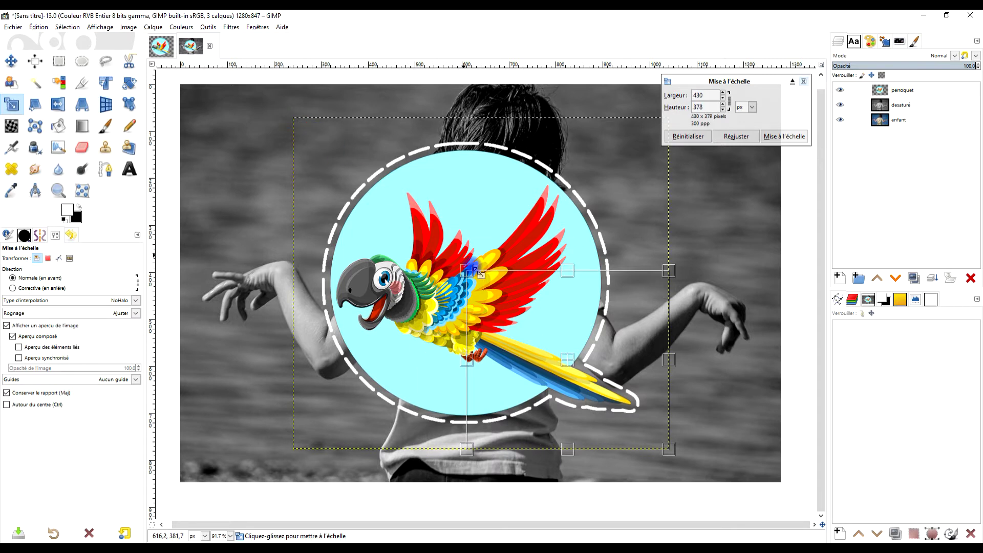
mouse_move(596, 388)
left_mouse_down()
mouse_move(481, 318)
mouse_move(483, 308)
left_mouse_up()
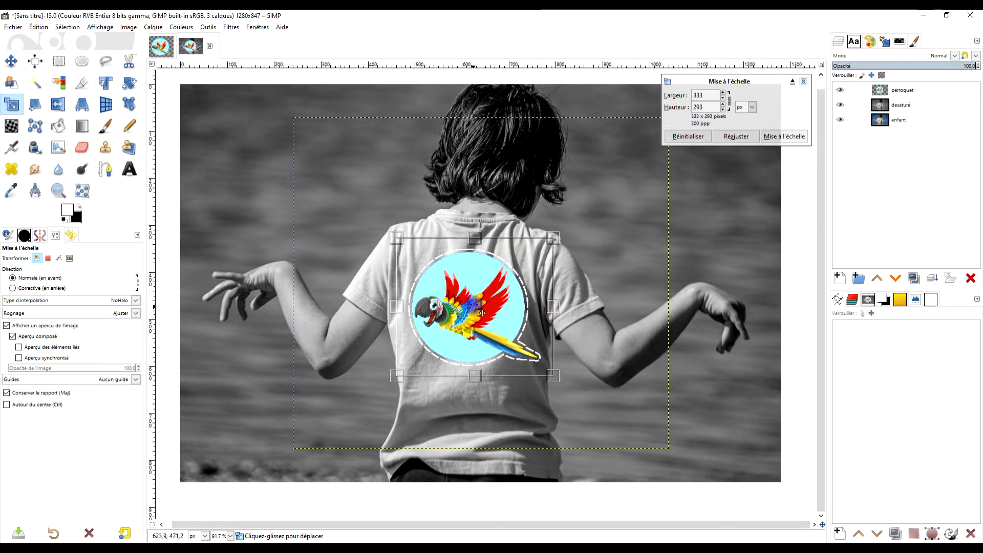
scroll(506, 302, "up", 1)
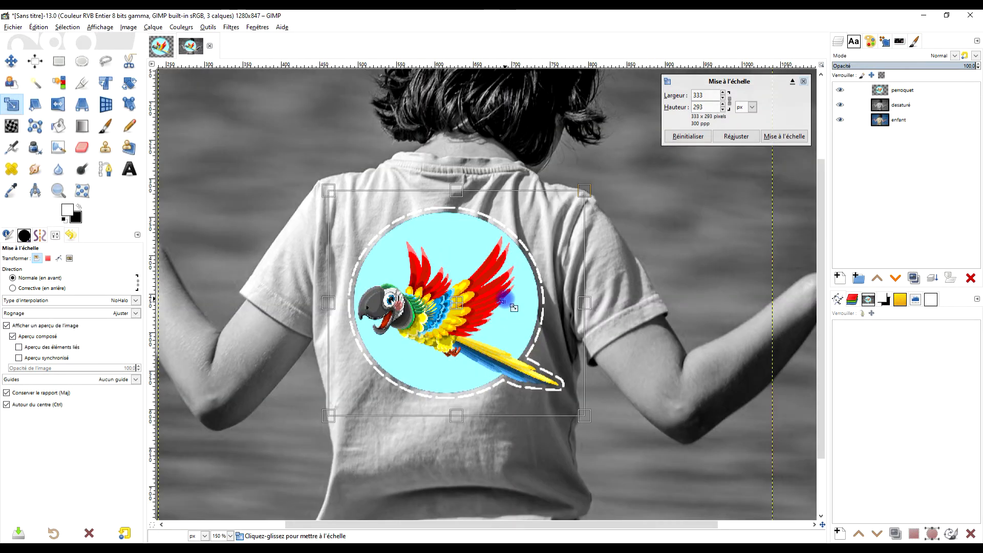
scroll(506, 302, "up", 1)
scroll(507, 302, "up", 1)
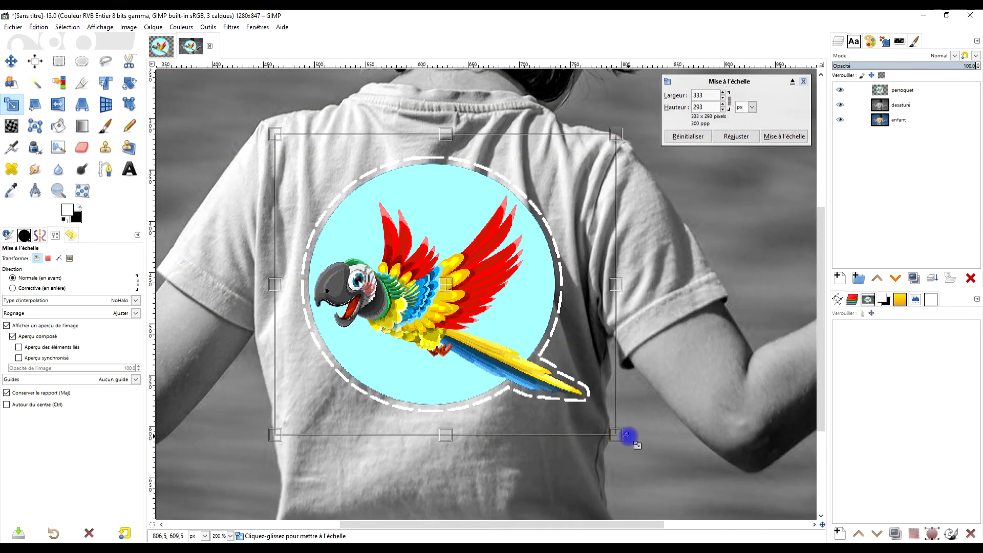
left_click_drag(618, 435, 638, 453)
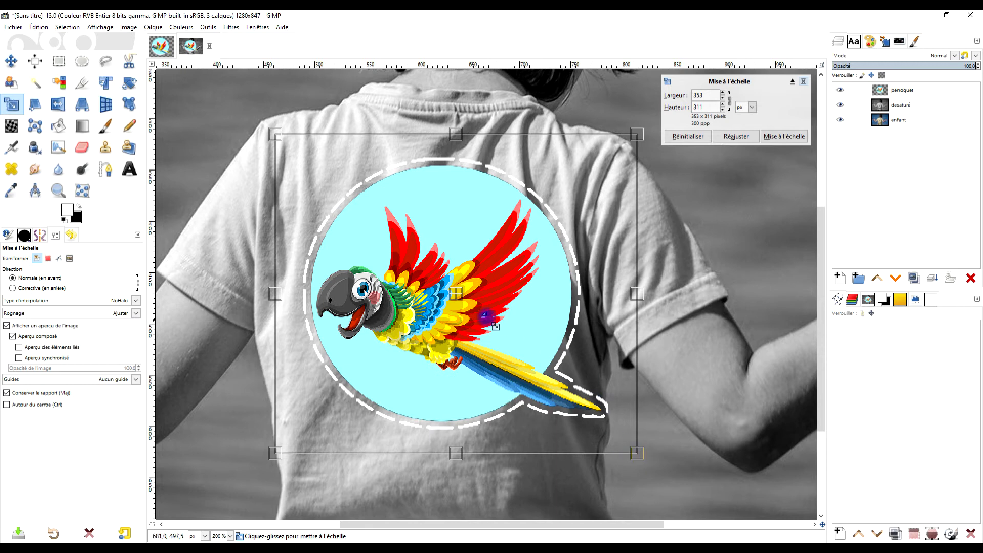
left_click_drag(464, 299, 440, 306)
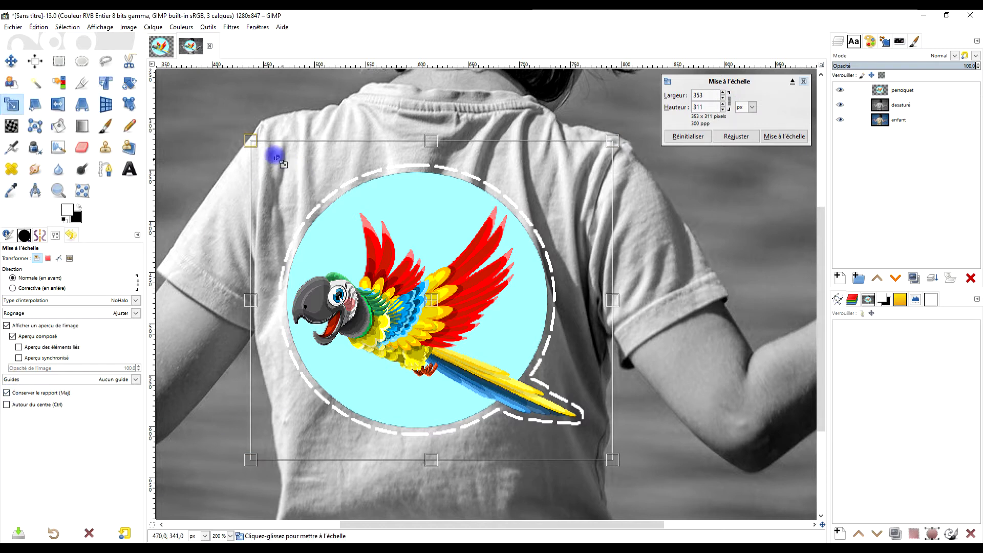
Fine-tune the badge to 362×319 pixels centred on the shirt and apply the scale.
mouse_move(249, 138)
left_mouse_down()
mouse_move(236, 130)
mouse_move(257, 148)
left_mouse_up()
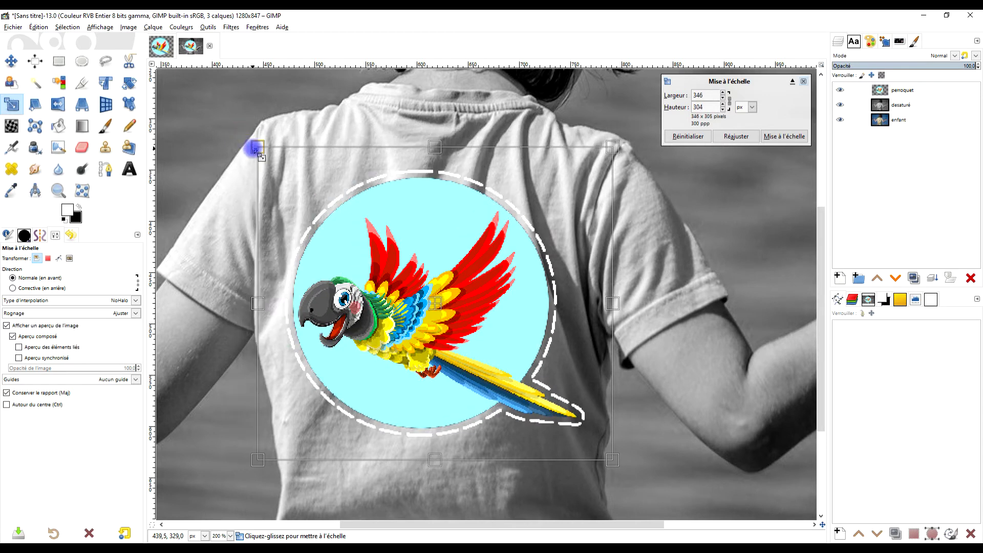
left_click_drag(443, 319, 454, 296)
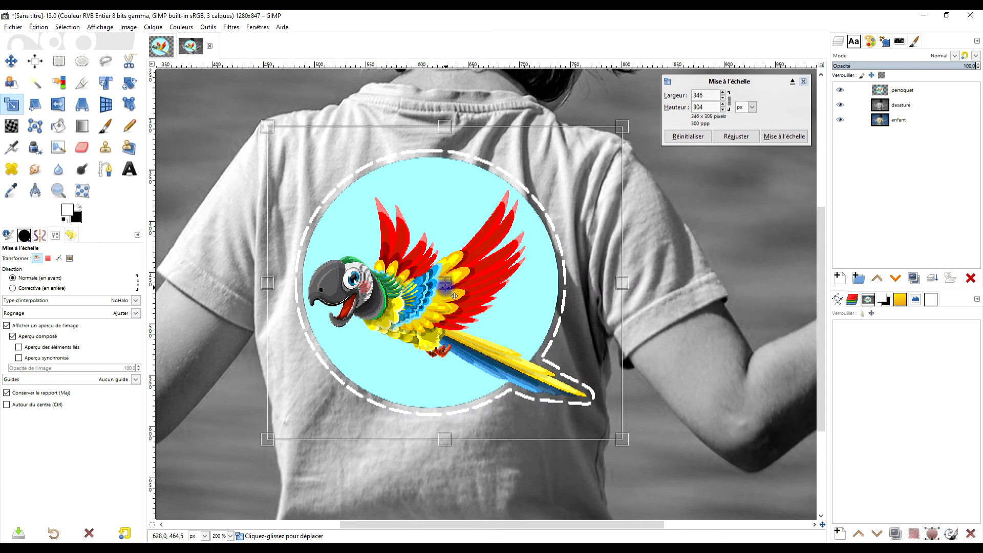
left_click_drag(259, 124, 255, 116)
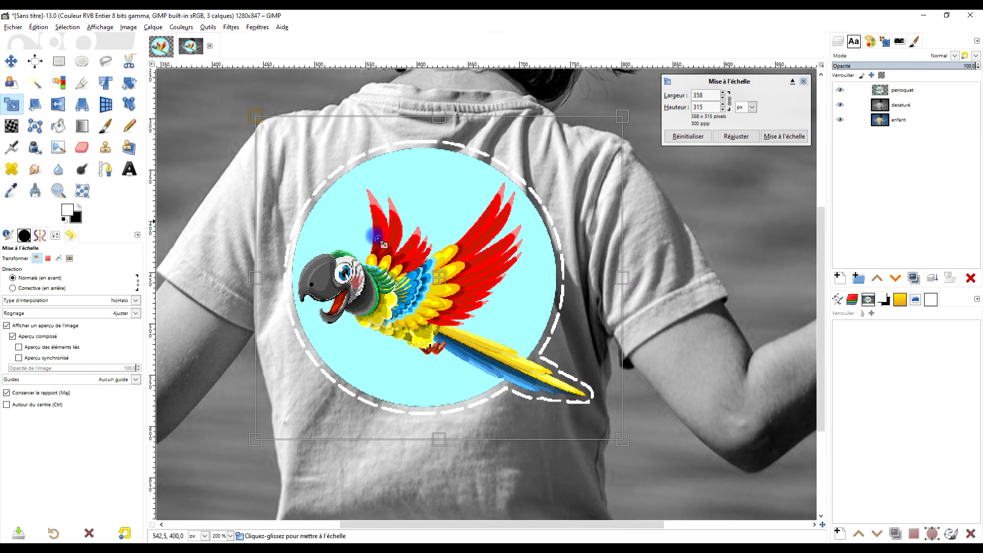
left_click_drag(623, 441, 629, 447)
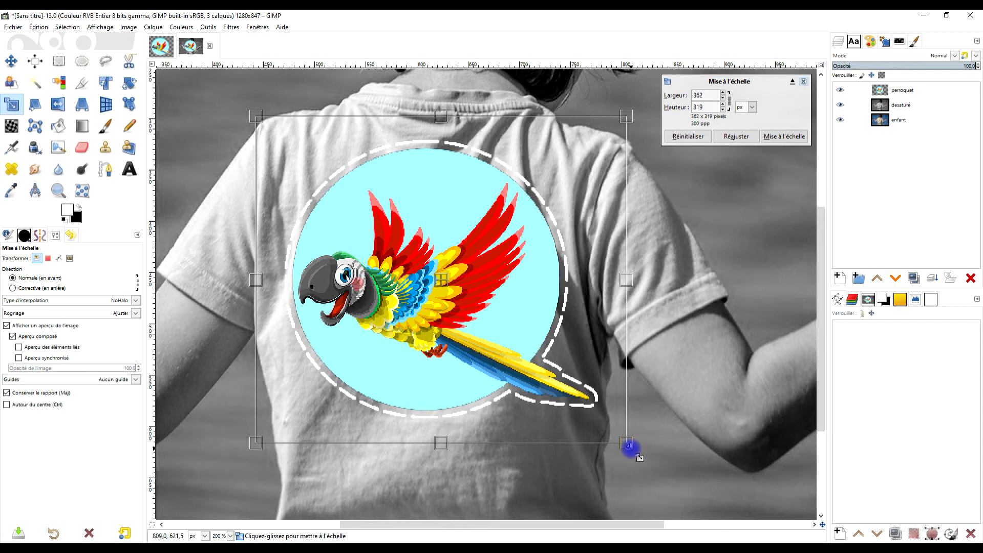
left_click_drag(447, 289, 452, 293)
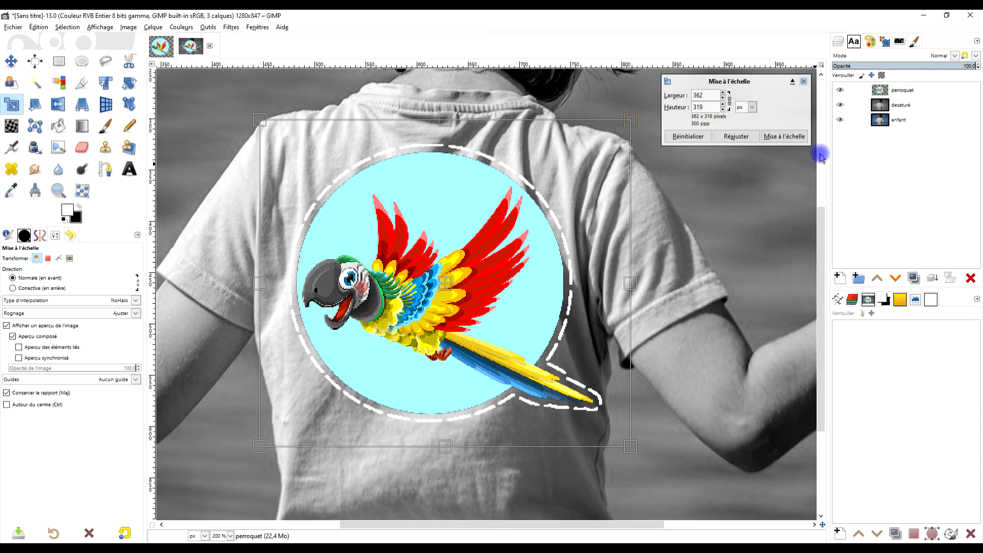
left_click(782, 137)
mouse_move(894, 90)
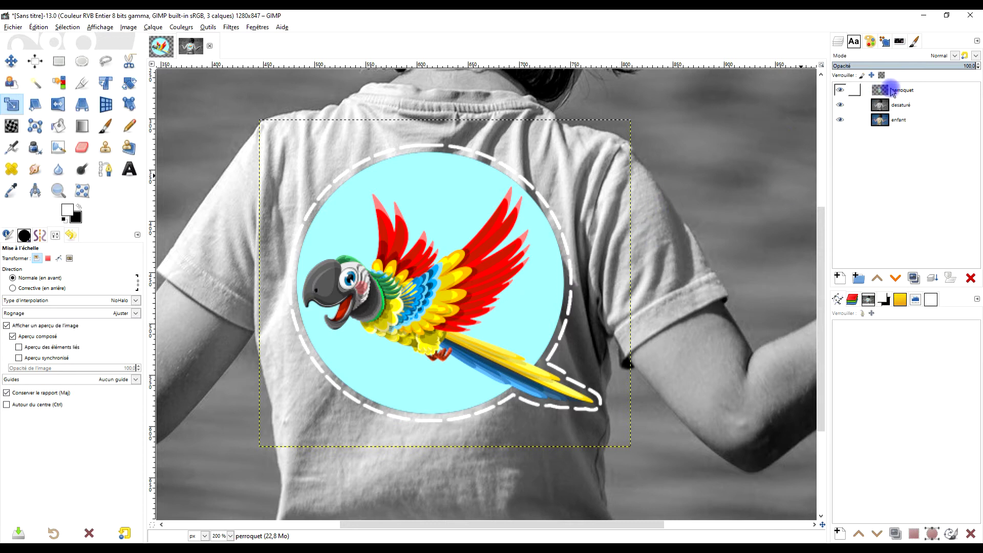
Resize the perroquet layer to the full image dimensions and keep it active.
right_click(881, 93)
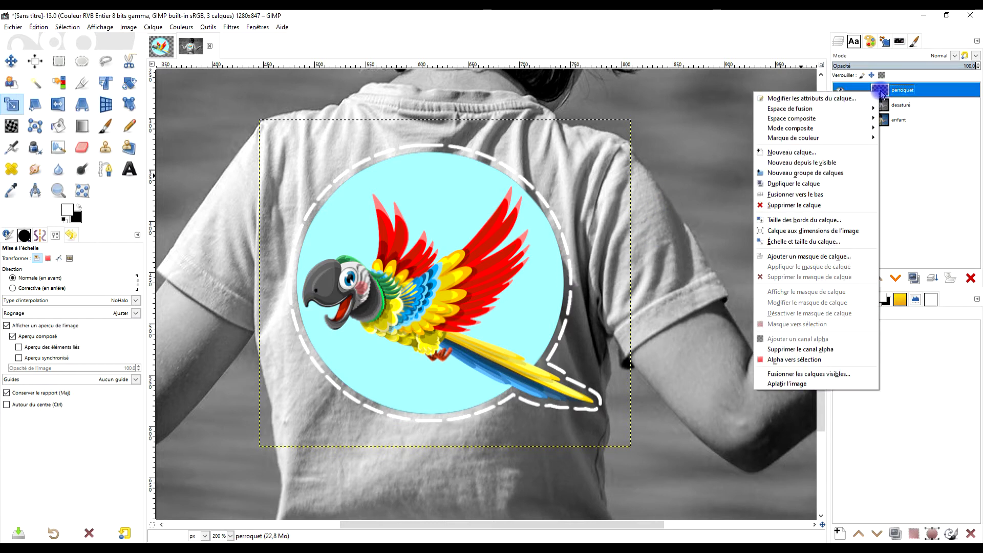
left_click(816, 231)
left_click(153, 27)
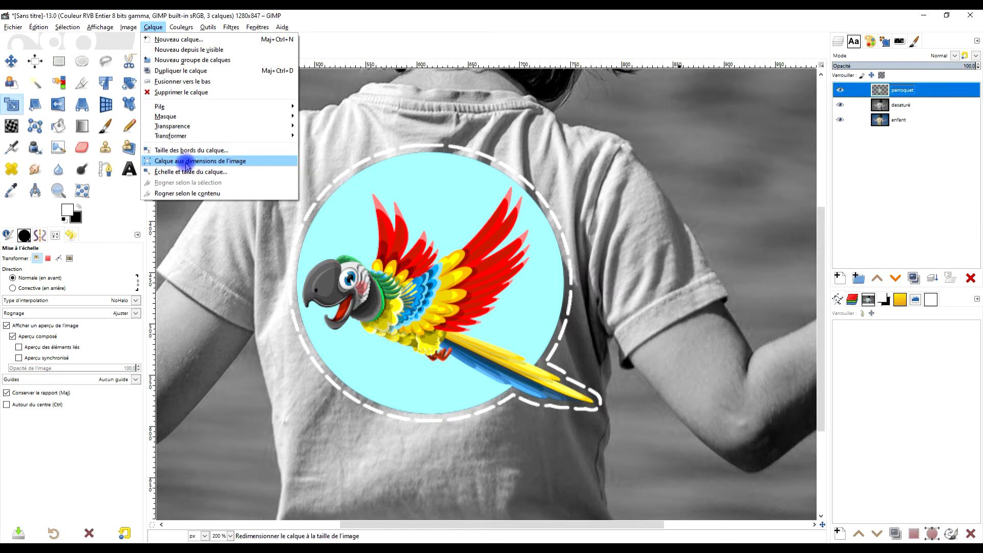
left_click(224, 165)
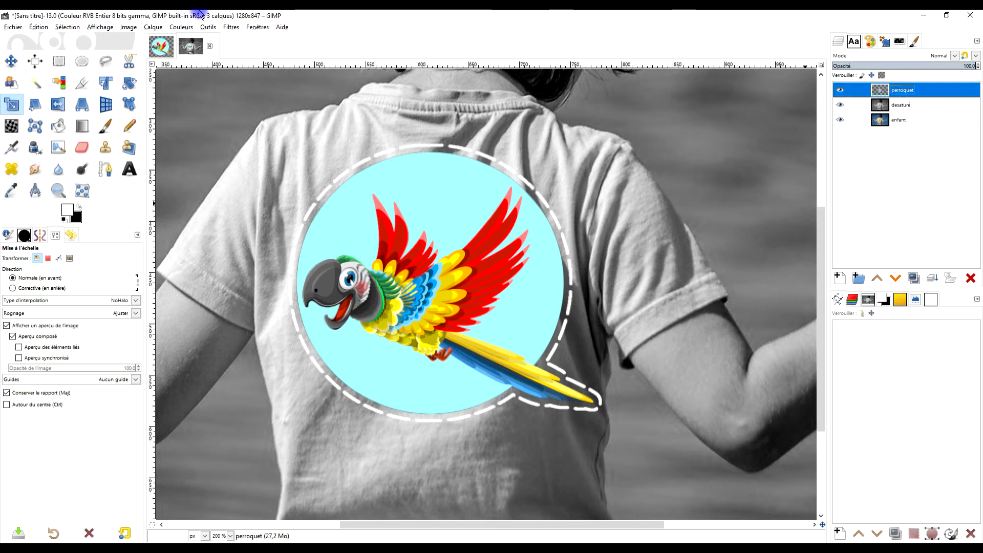
right_click(878, 92)
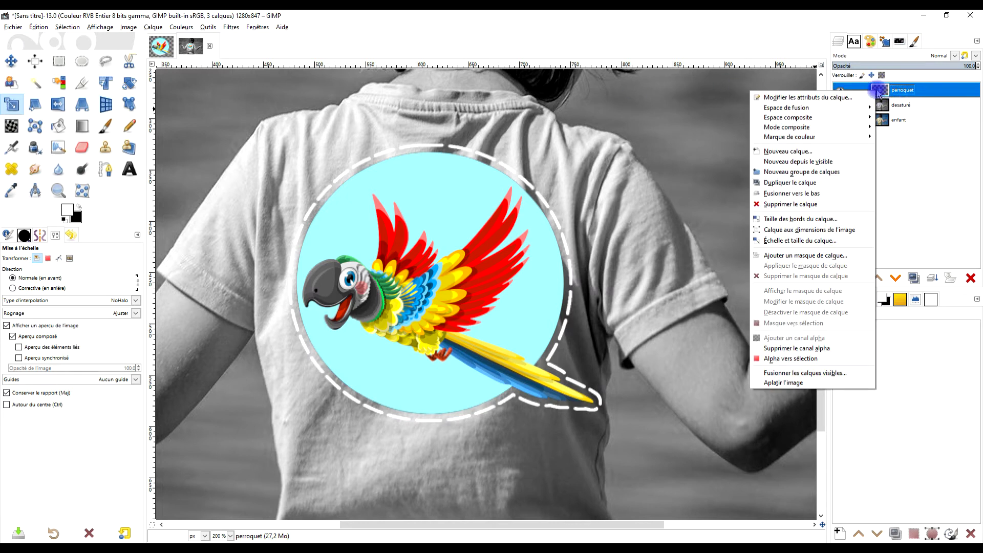
left_click(842, 232)
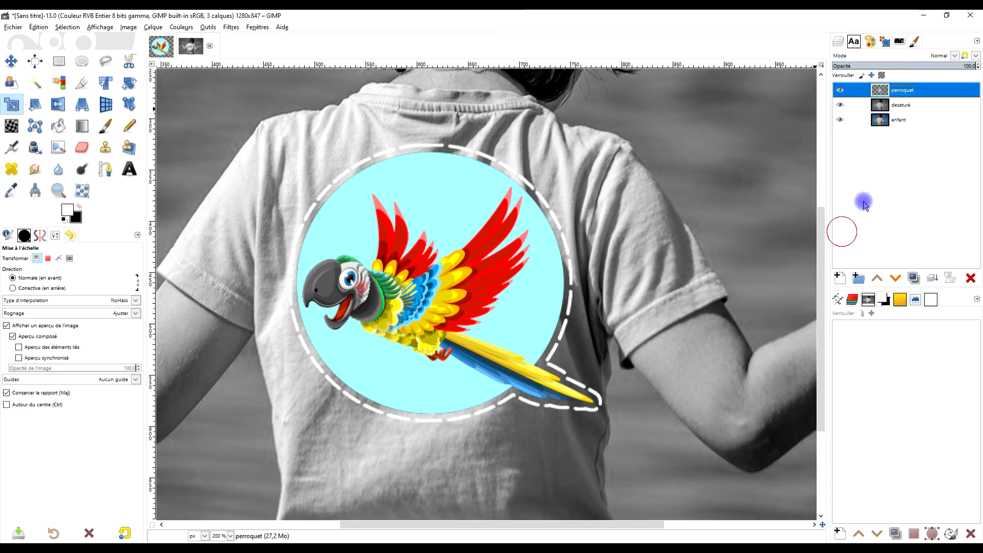
left_click(878, 104)
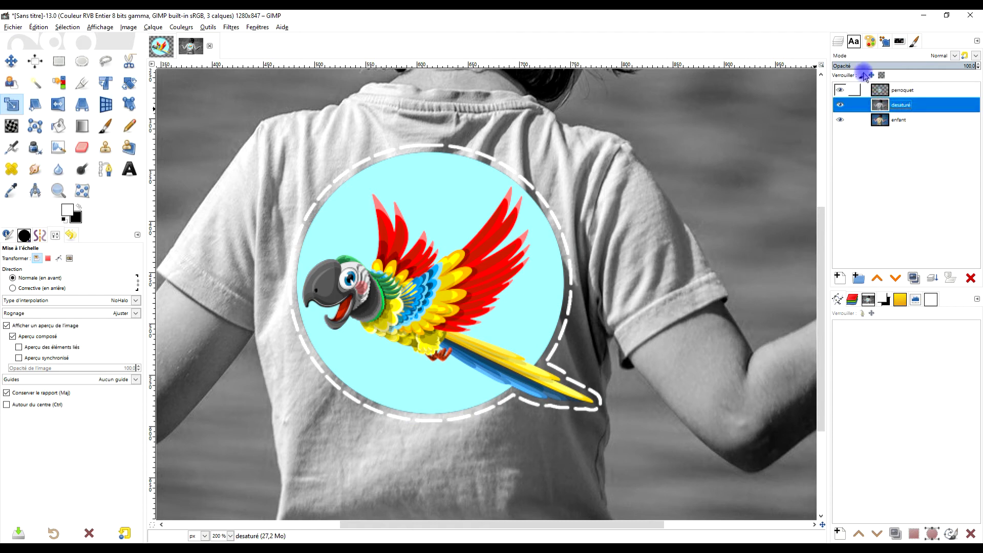
left_click(880, 92)
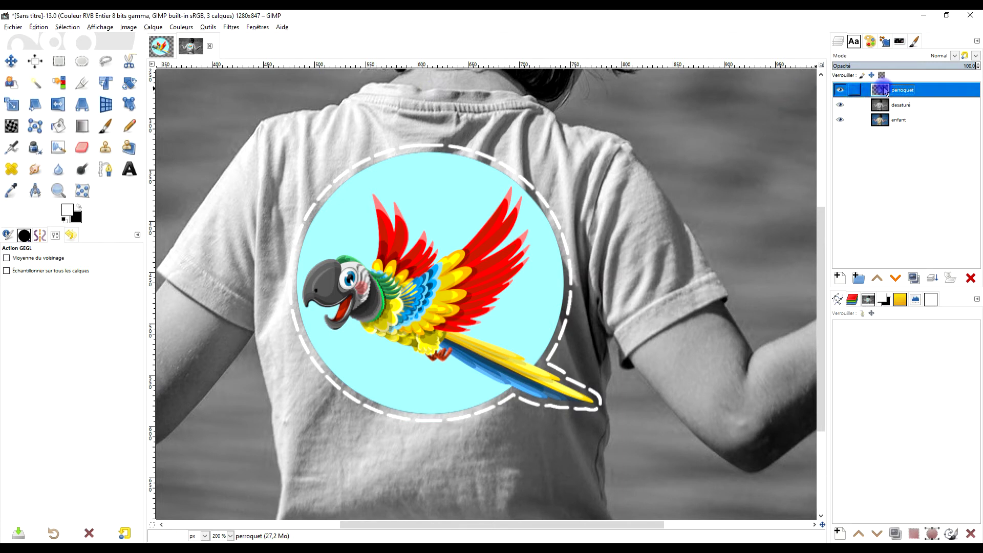
left_click(231, 27)
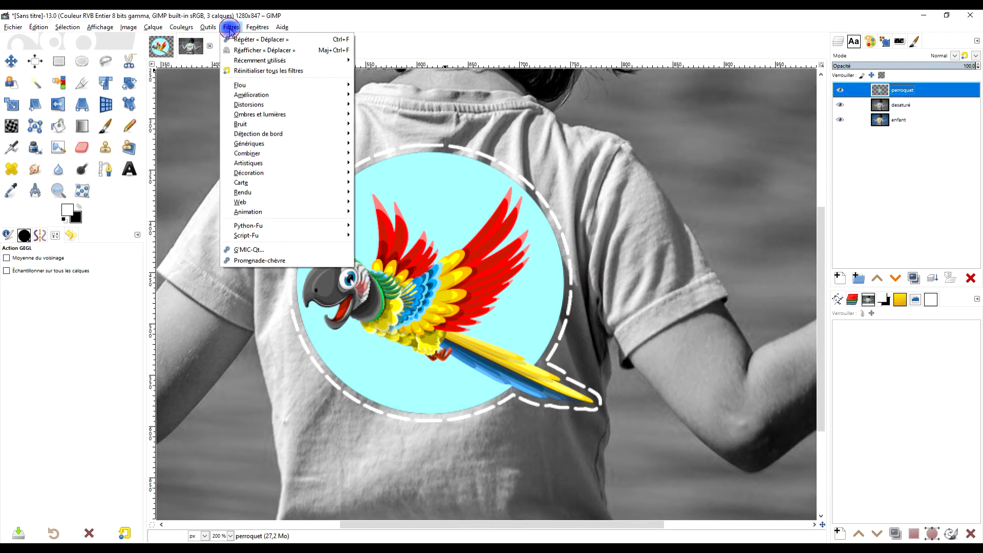
mouse_move(284, 182)
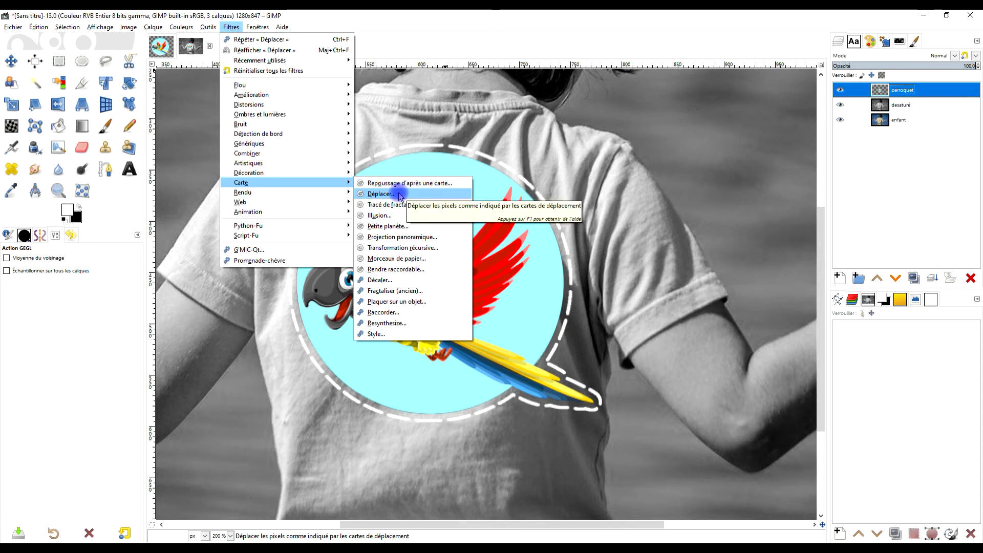
In the Déplacer filter, set both Entrée Aux and Entrée Aux2 to the désaturé layer.
left_click(400, 196)
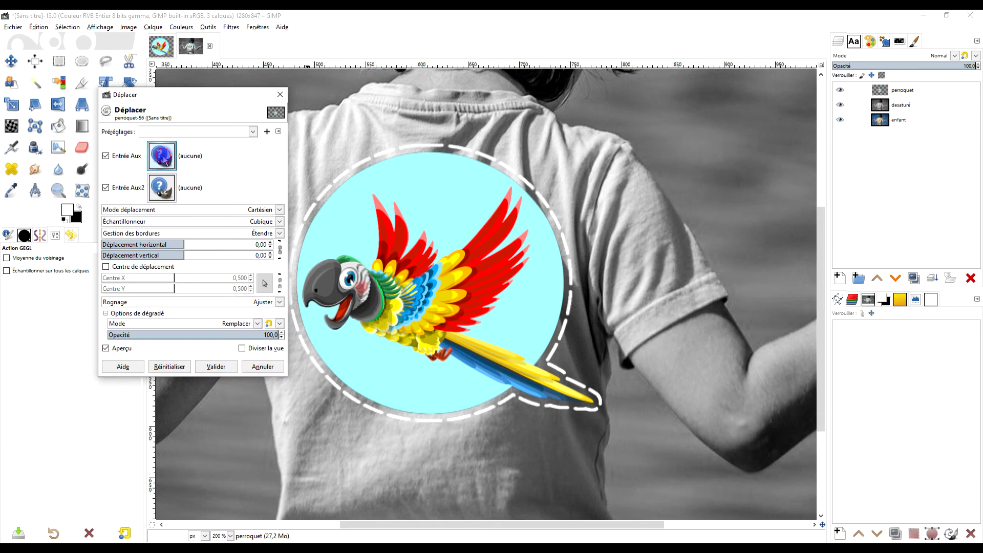
left_click(163, 160)
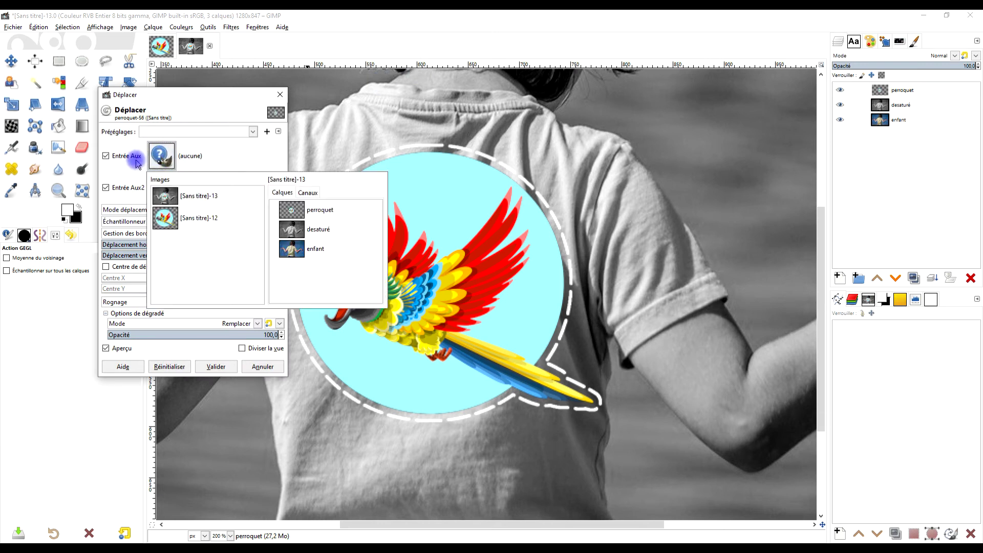
left_click(290, 229)
left_click(163, 179)
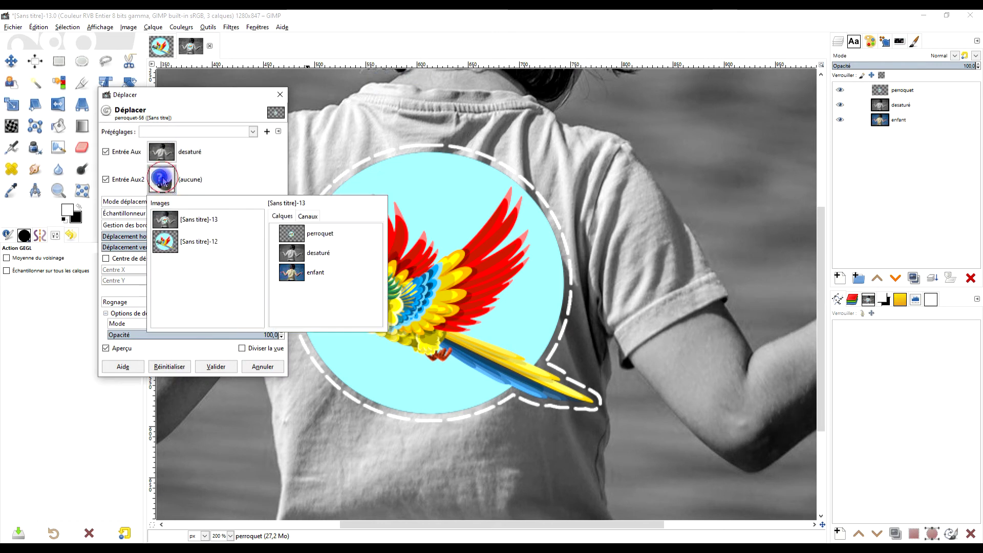
left_click(290, 253)
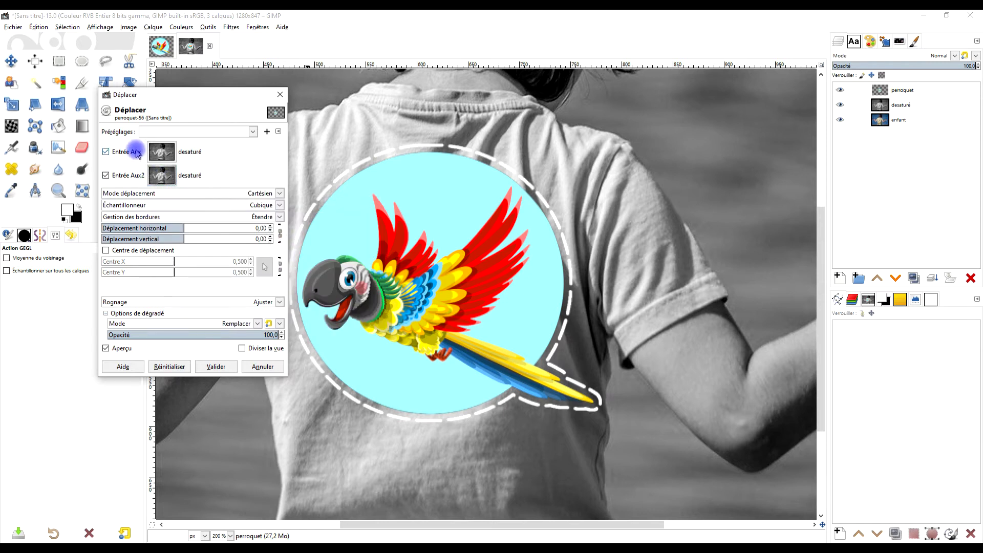
left_click(280, 235)
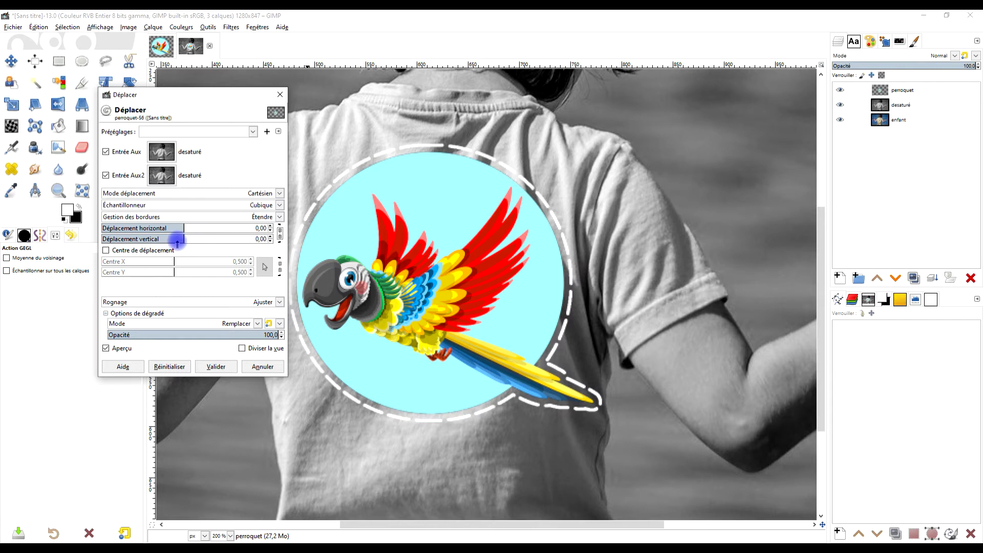
Tune the Déplacer amounts to horizontal 8 and vertical 1 and apply them to the parrot.
left_click(269, 226)
left_click(270, 226)
left_click(270, 226)
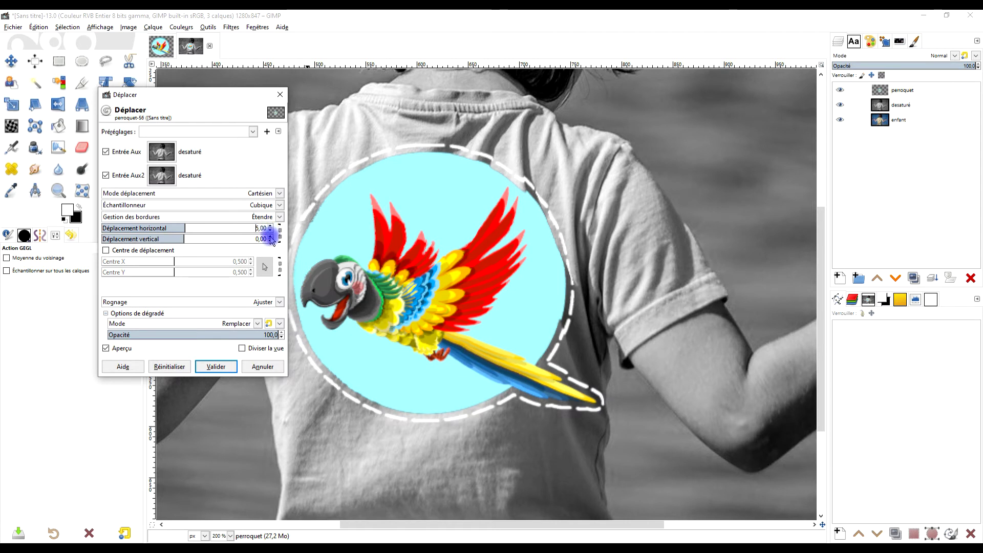
left_click(270, 226)
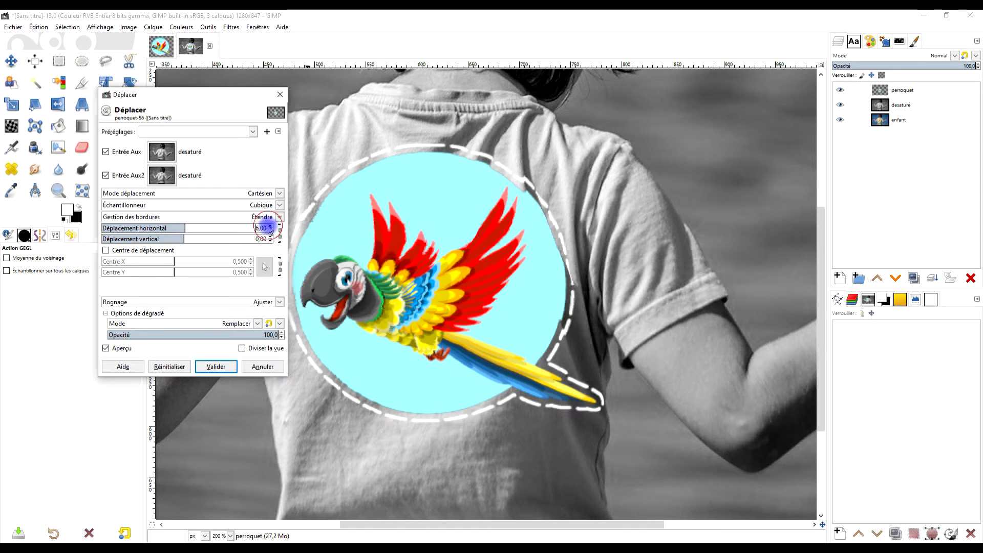
left_click(270, 226)
left_click(270, 226)
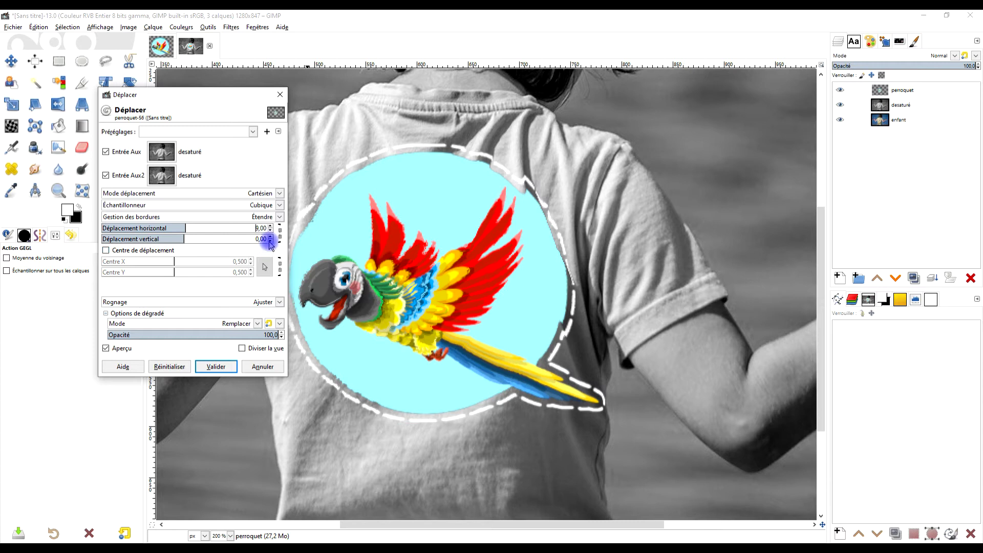
left_click(270, 237)
left_click(270, 236)
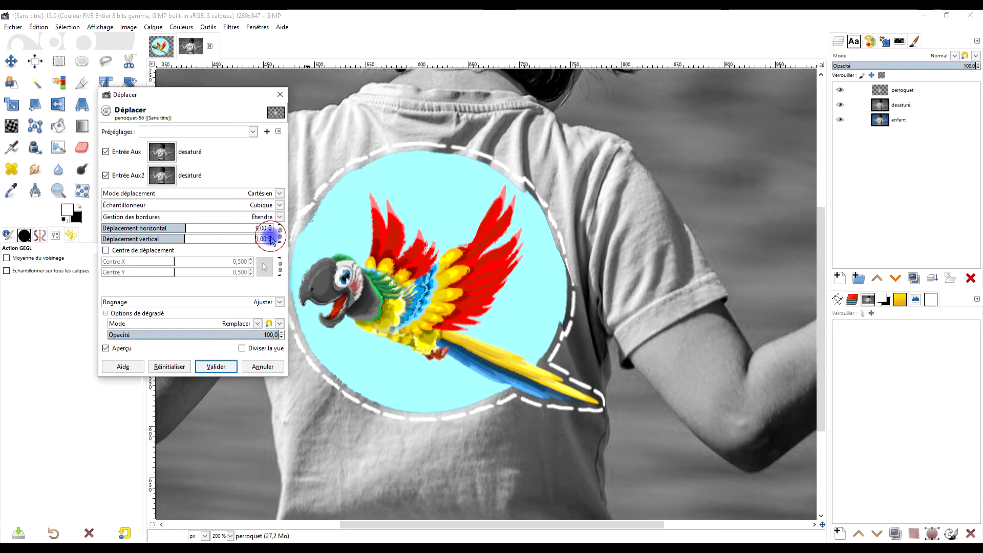
left_click(270, 236)
double_click(262, 239)
left_click(269, 237)
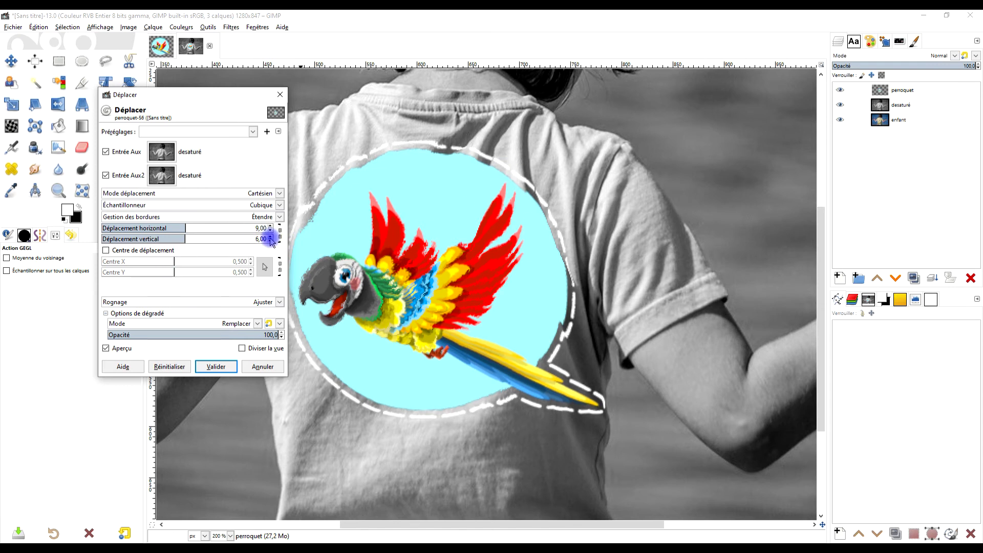
left_click(270, 242)
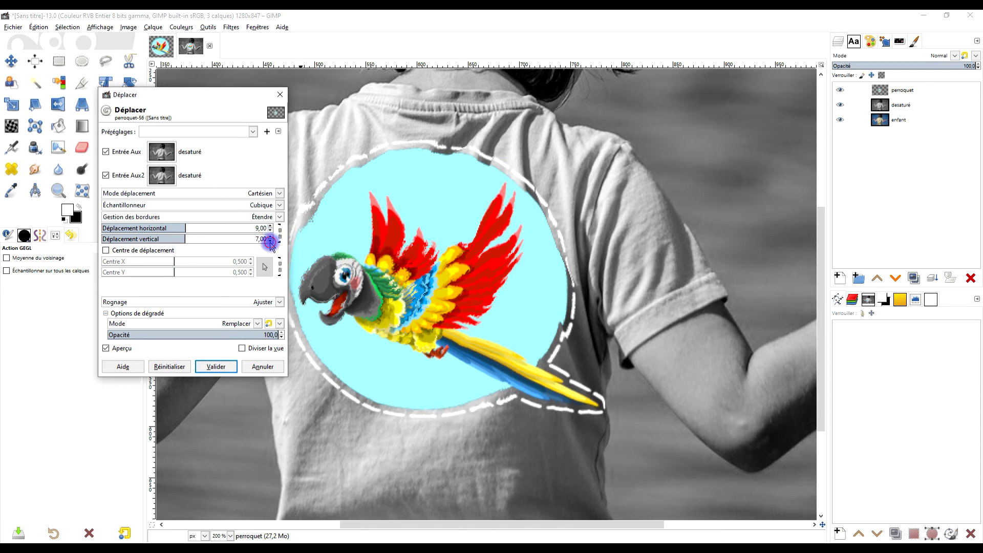
left_click(270, 241)
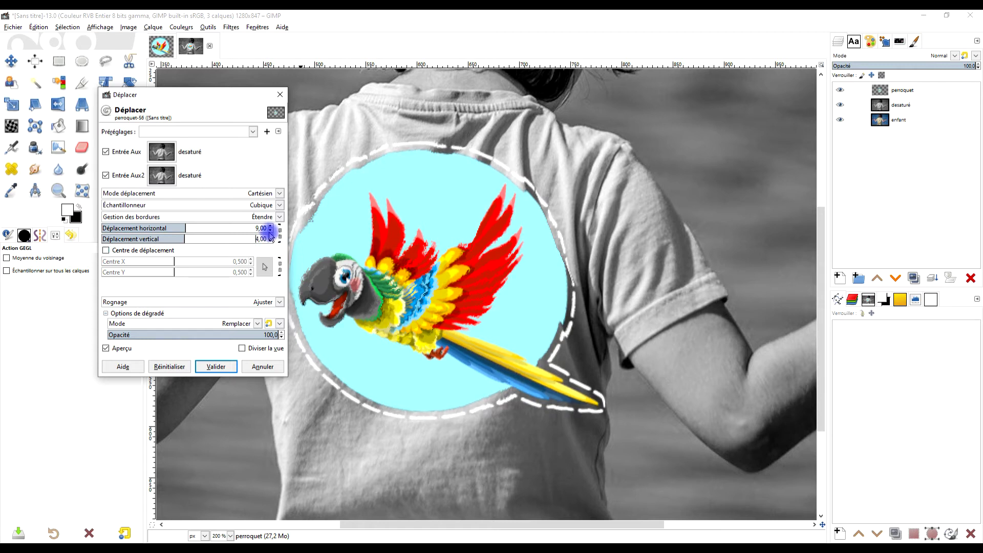
left_click(271, 231)
left_click(270, 225)
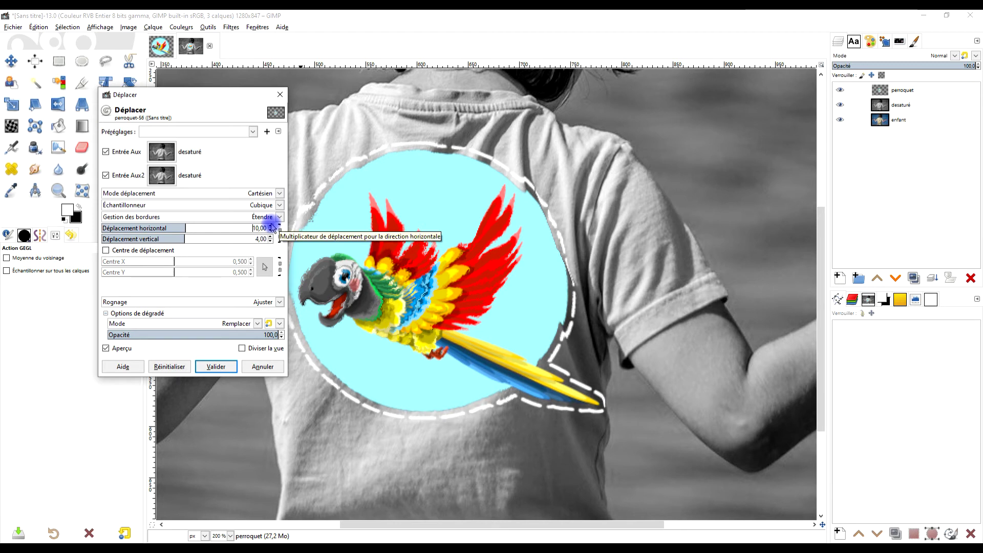
left_click(270, 226)
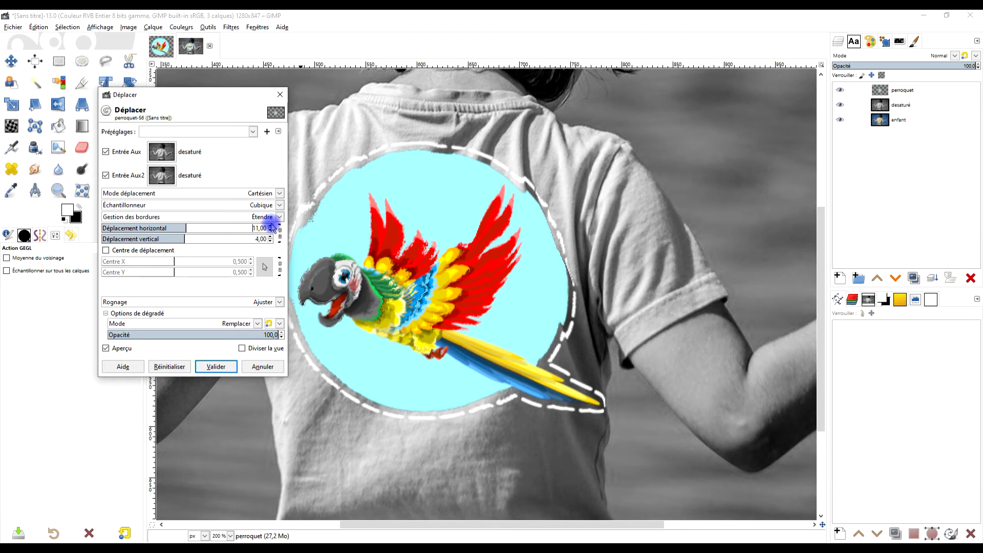
left_click(270, 240)
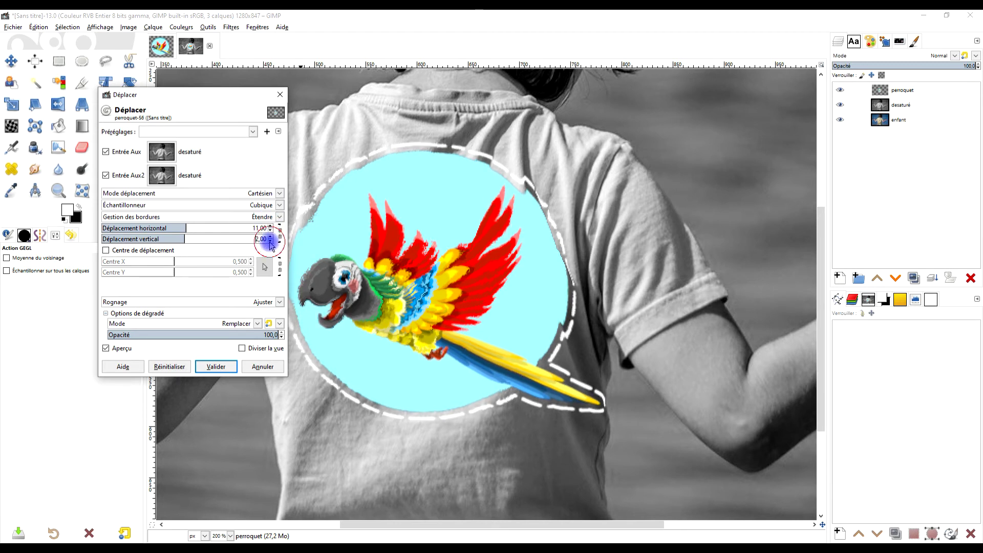
left_click(271, 240)
left_click(270, 240)
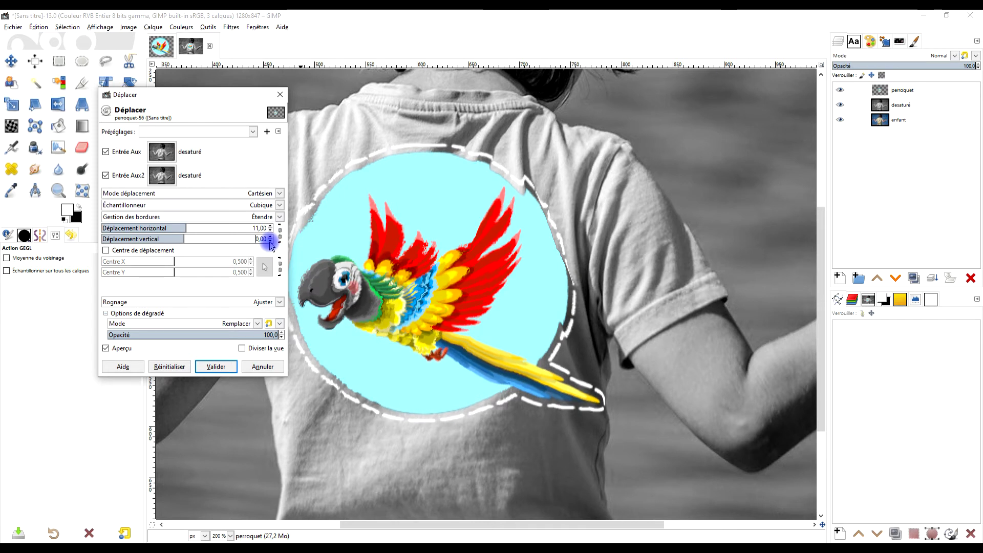
left_click(270, 240)
left_click(270, 241)
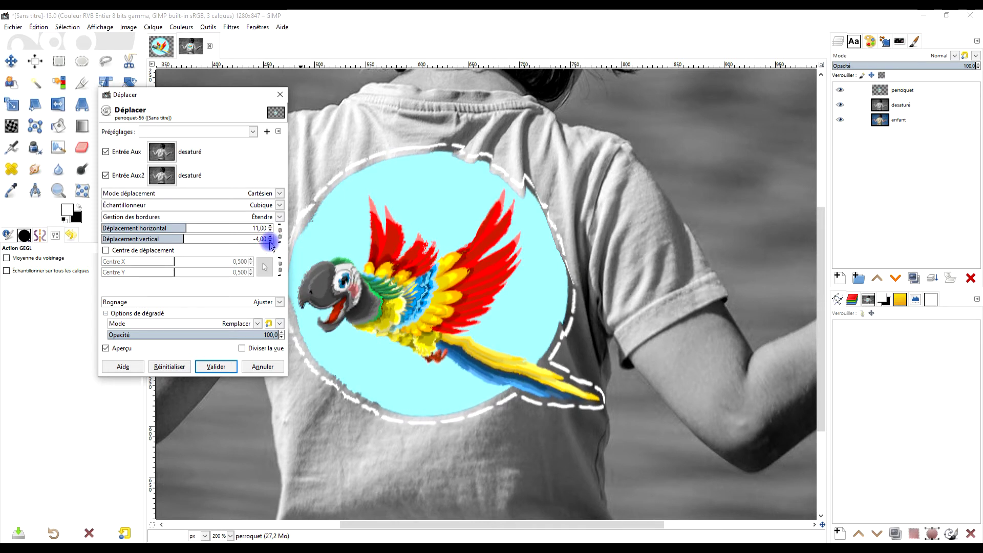
left_click(270, 236)
left_click(270, 236)
left_click(270, 237)
left_click(271, 237)
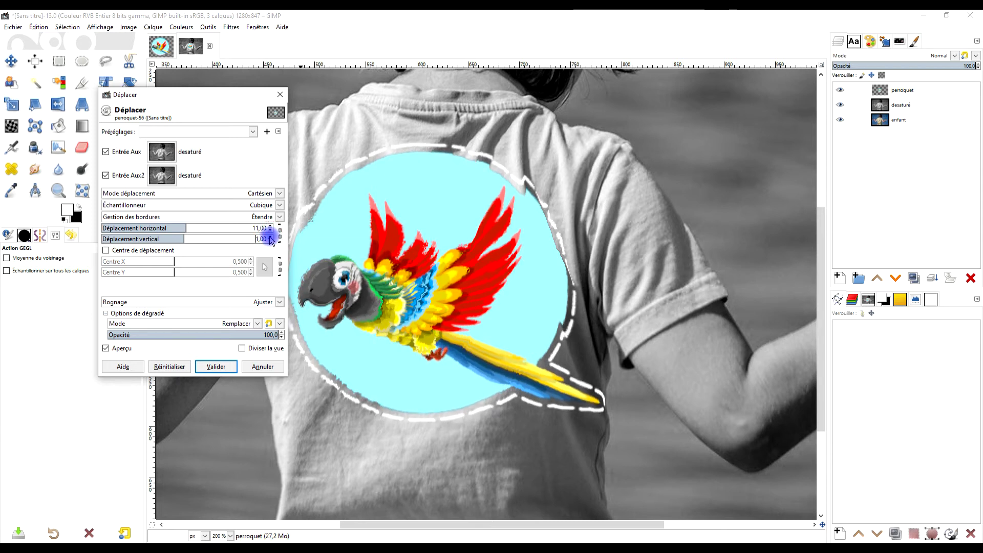
left_click(270, 232)
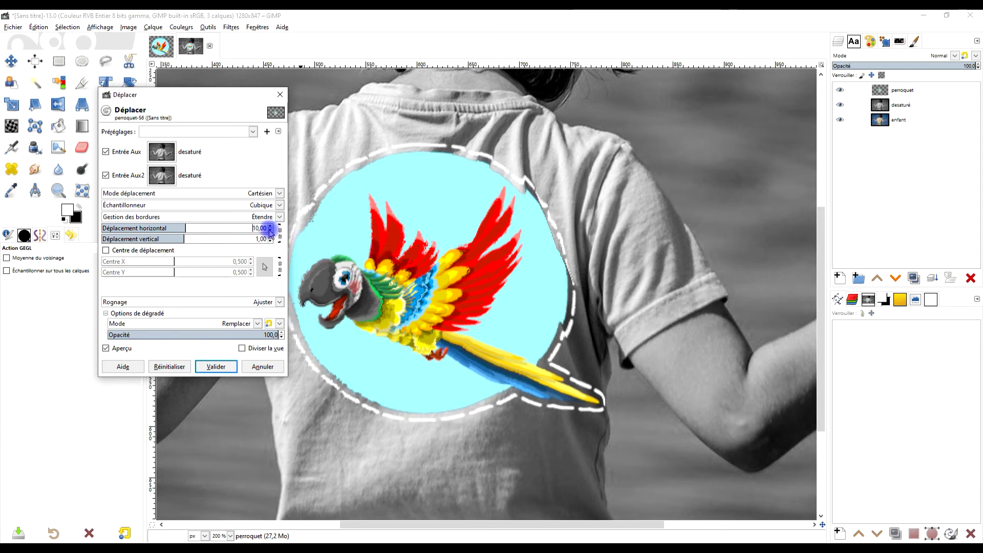
left_click(270, 232)
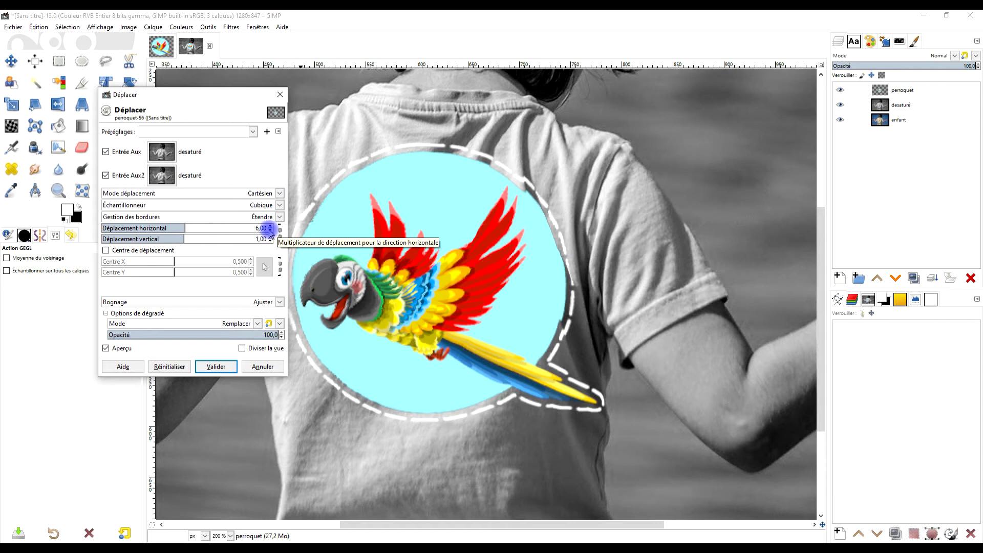
left_click(270, 227)
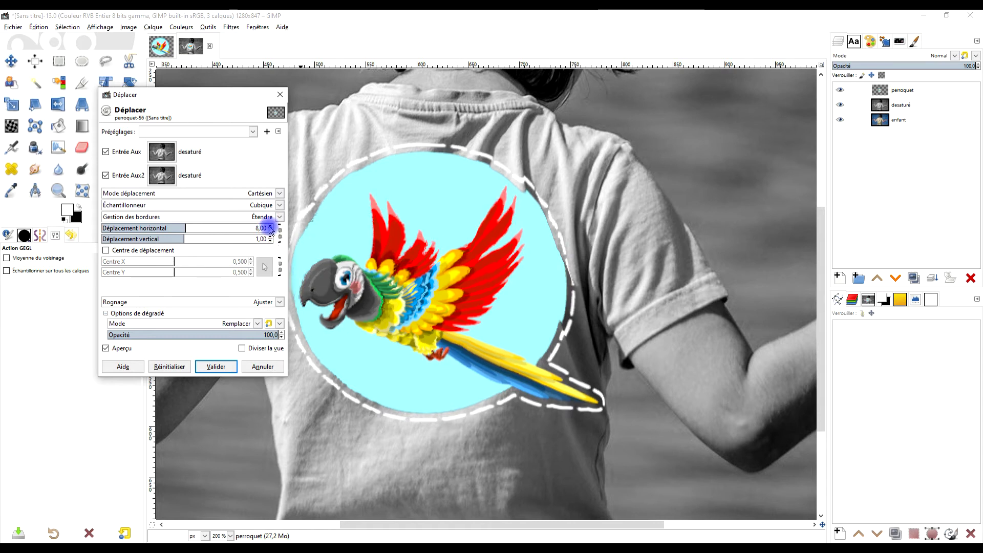
left_click(212, 367)
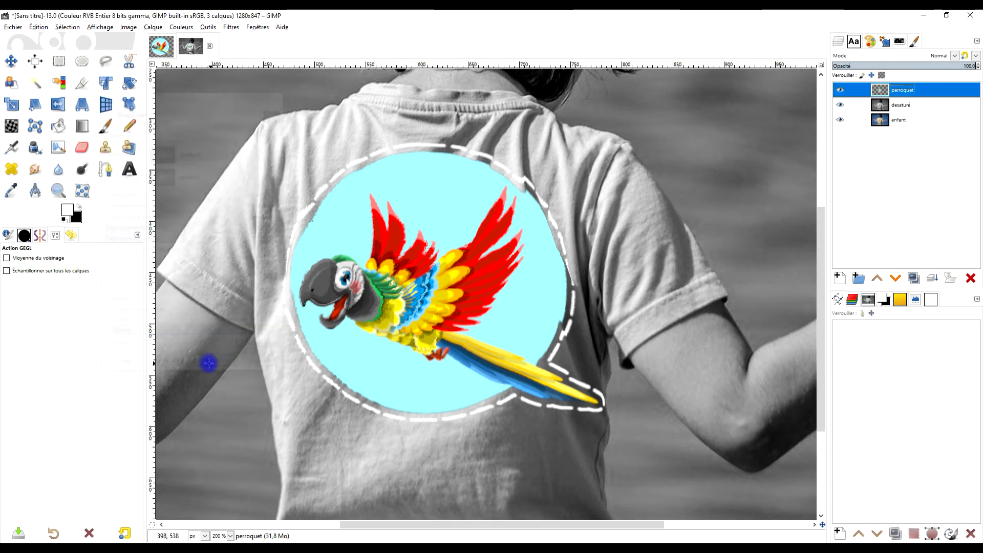
Select the parrot badge's shape with Alpha vers sélection on the perroquet layer.
left_click(880, 92)
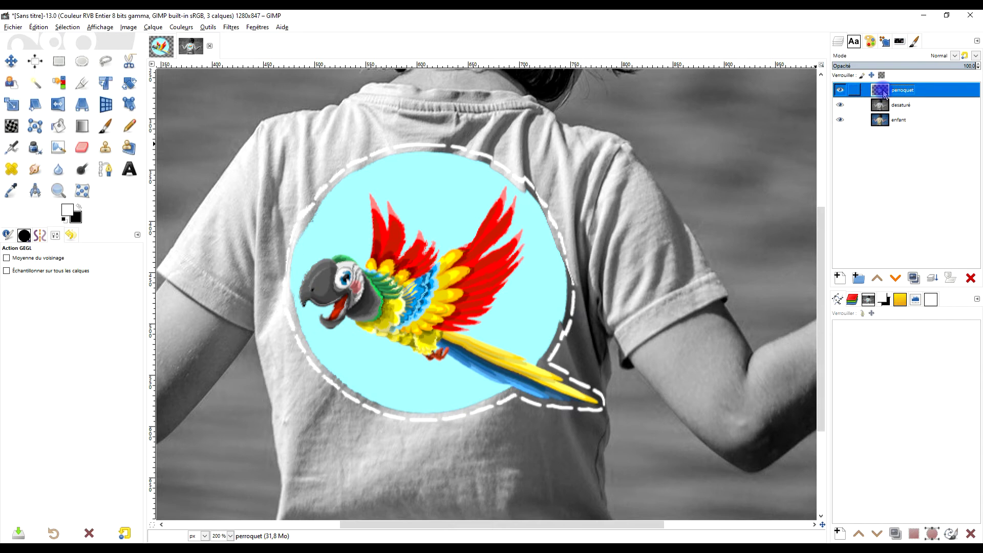
right_click(882, 94)
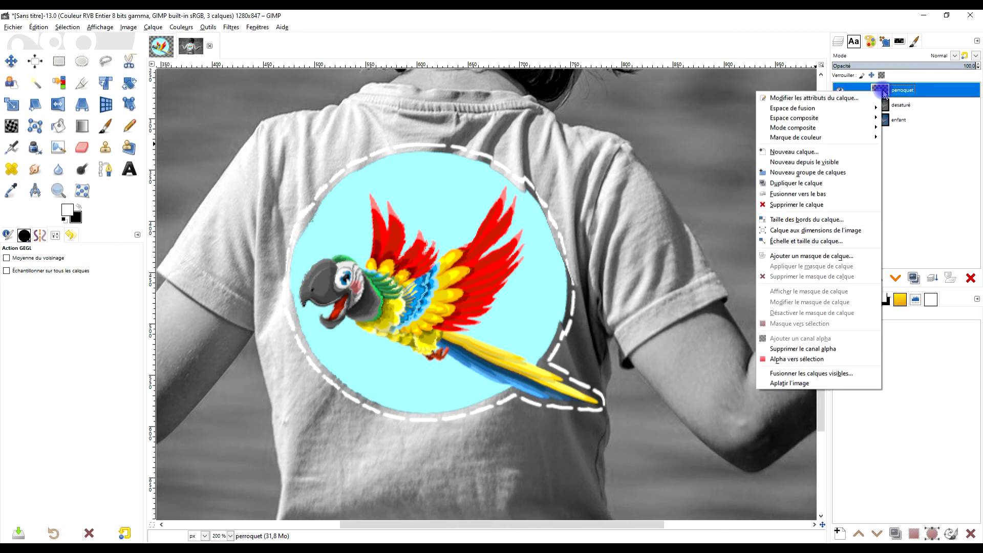
left_click(799, 360)
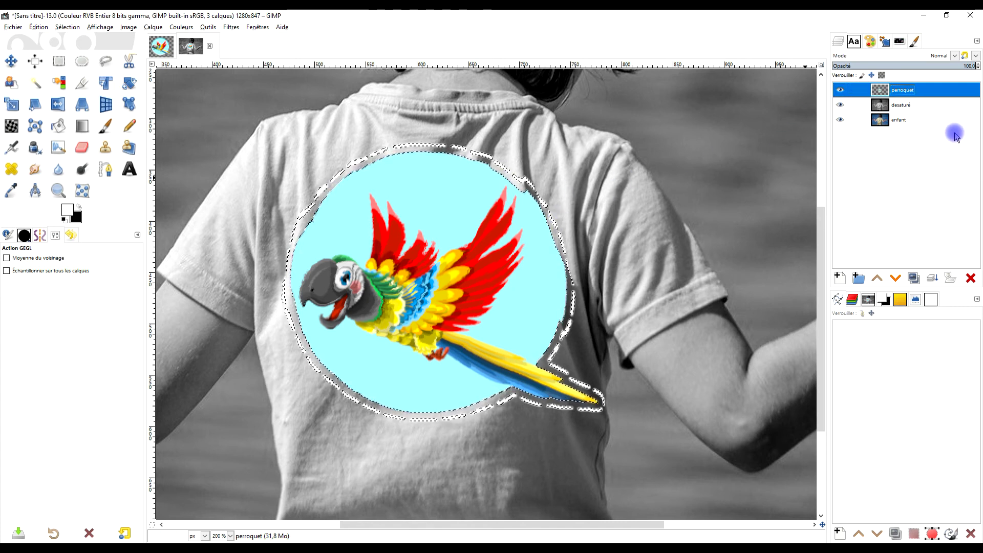
Add a layer mask to the désaturé layer initialised from the badge selection.
right_click(885, 92)
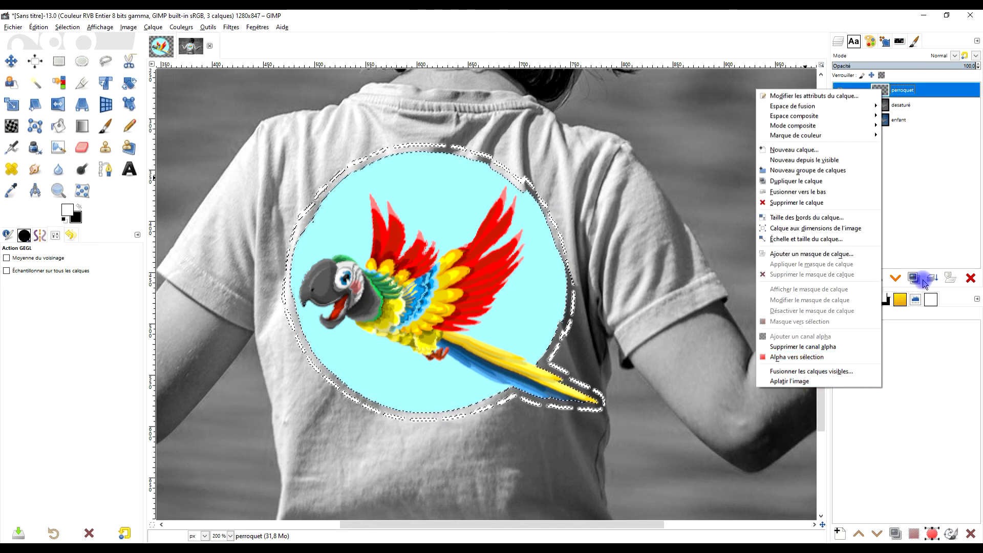
left_click(922, 115)
right_click(884, 107)
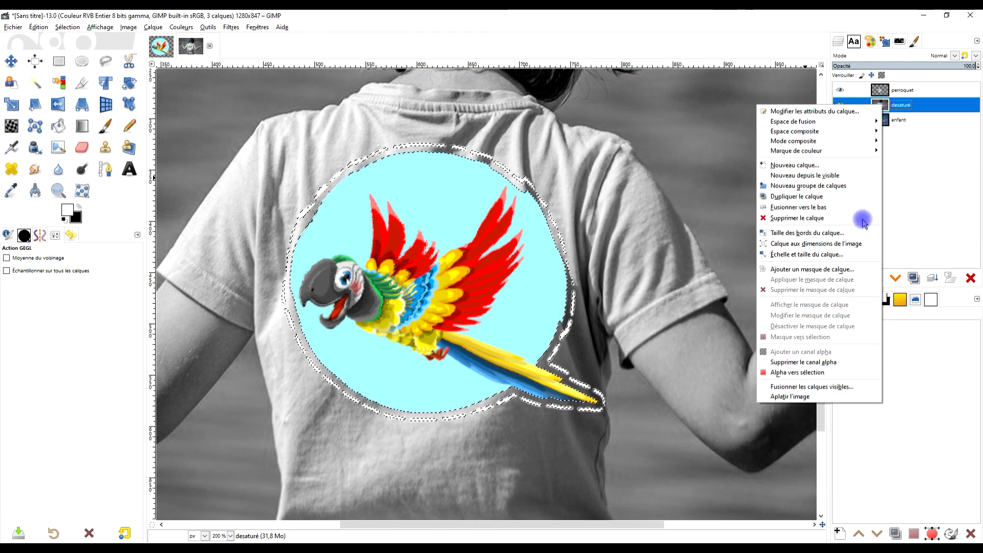
left_click(889, 109)
right_click(888, 107)
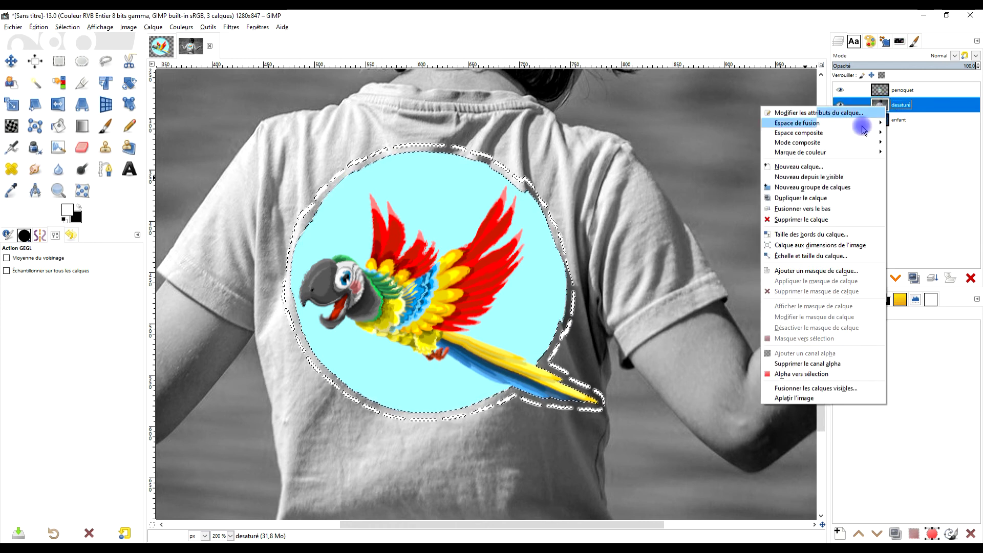
left_click(830, 271)
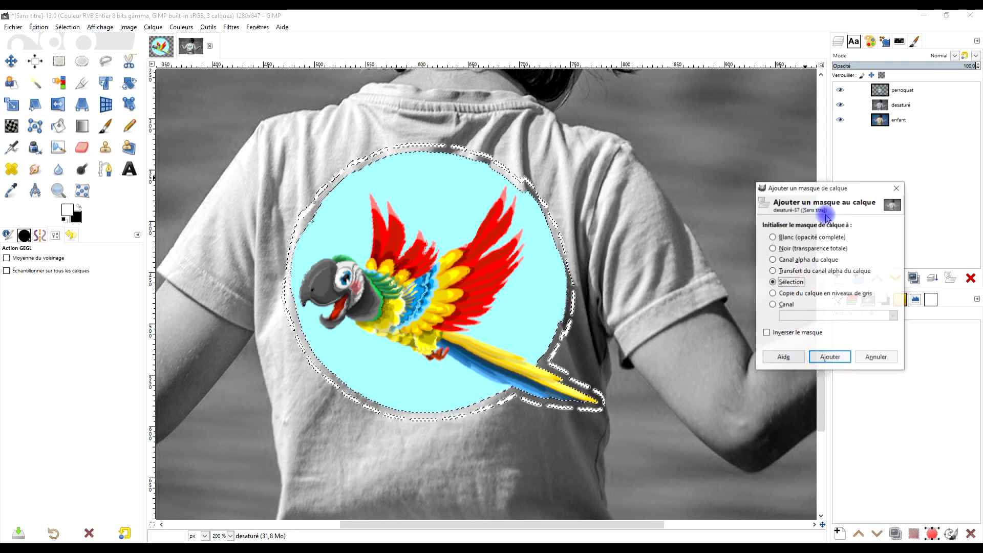
left_click(831, 358)
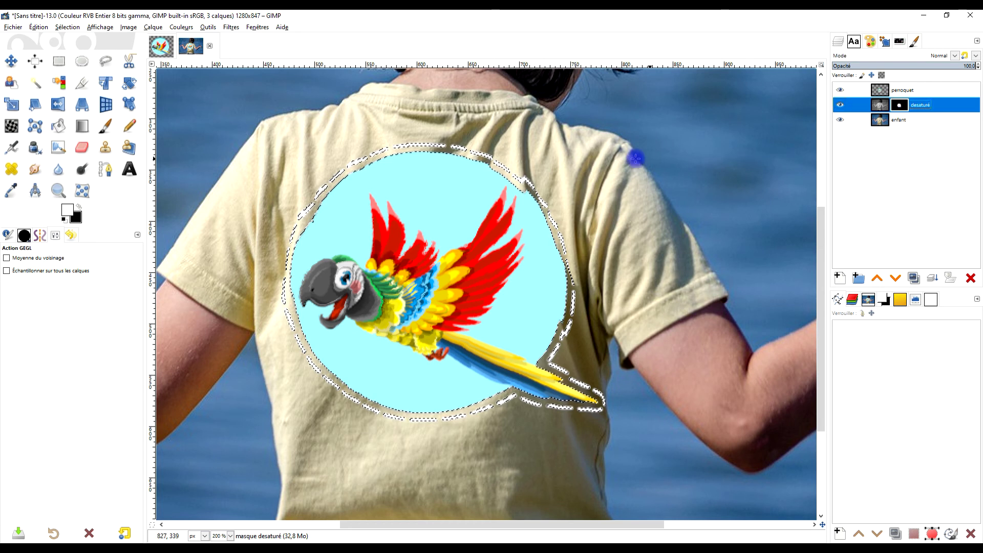
Display the désaturé layer mask and toggle the parrot layer's visibility off and back on.
right_click(903, 109)
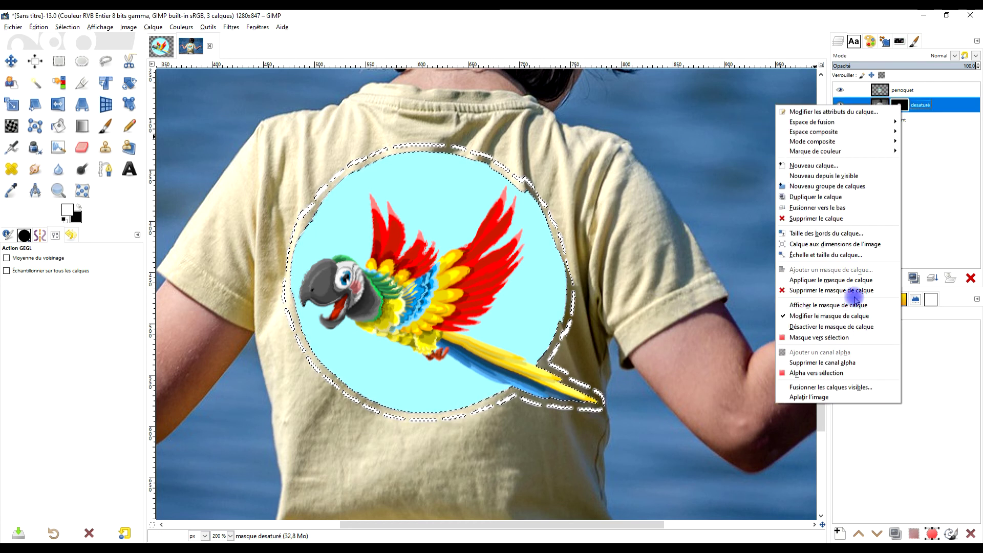
left_click(828, 305)
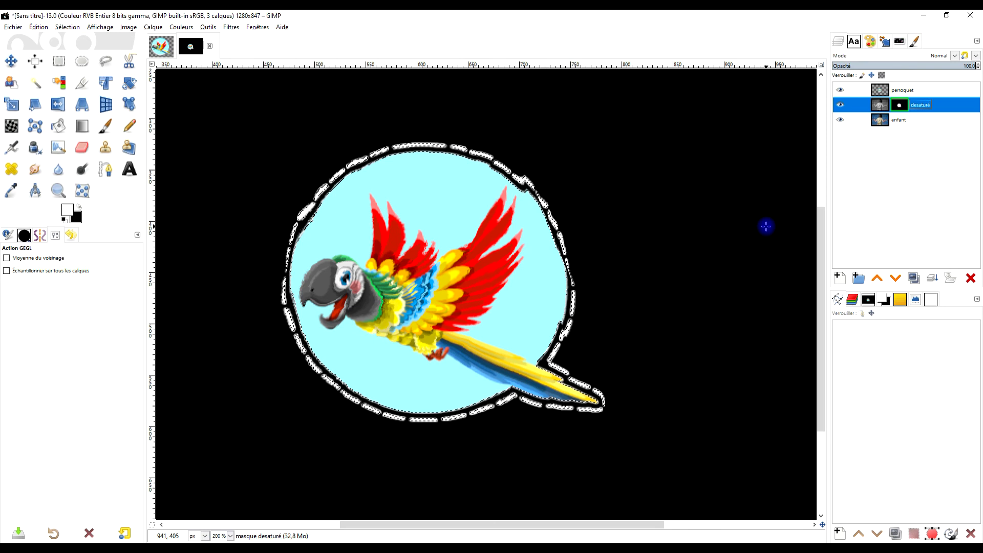
left_click(840, 90)
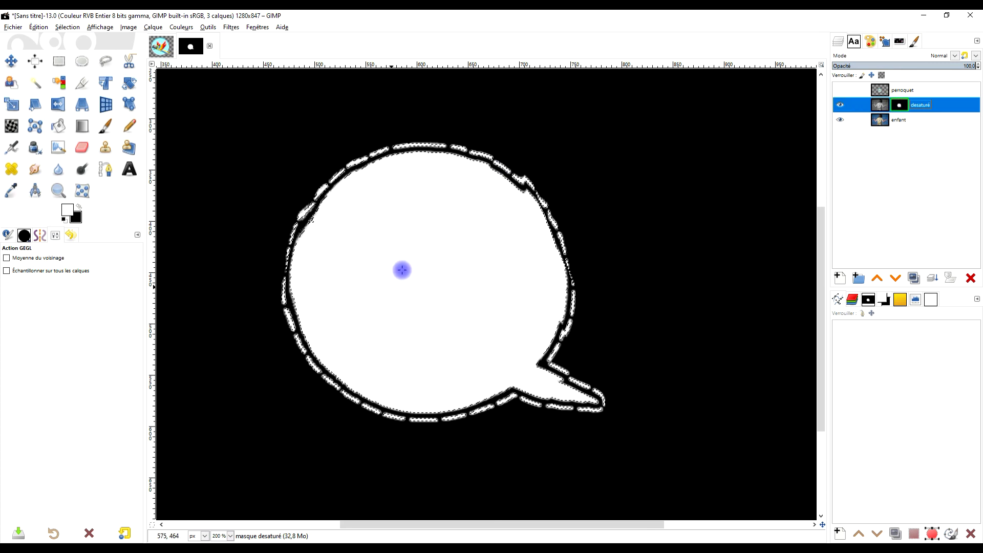
left_click(839, 90)
Leave the mask view to show the full colour composite and select the enfant layer.
right_click(898, 104)
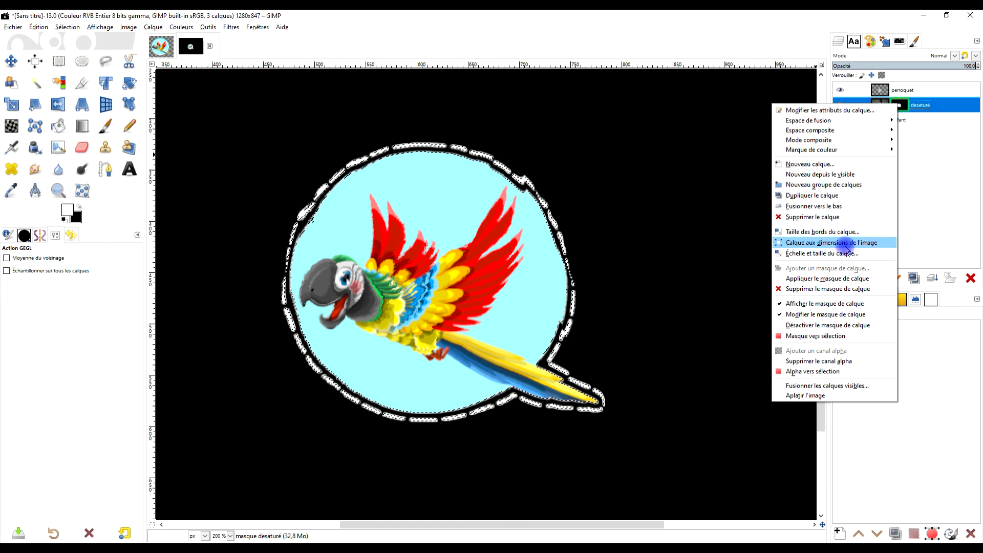
left_click(821, 303)
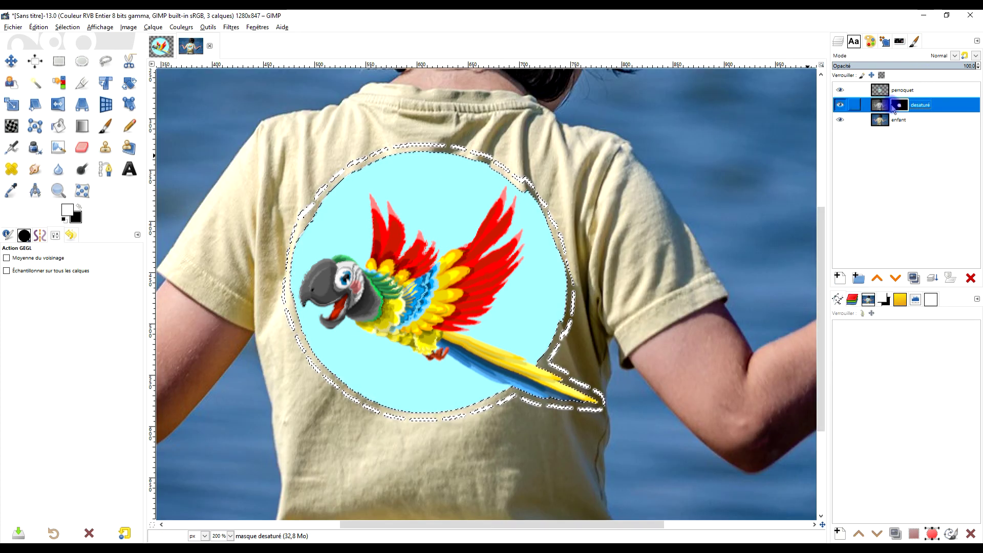
left_click(880, 120)
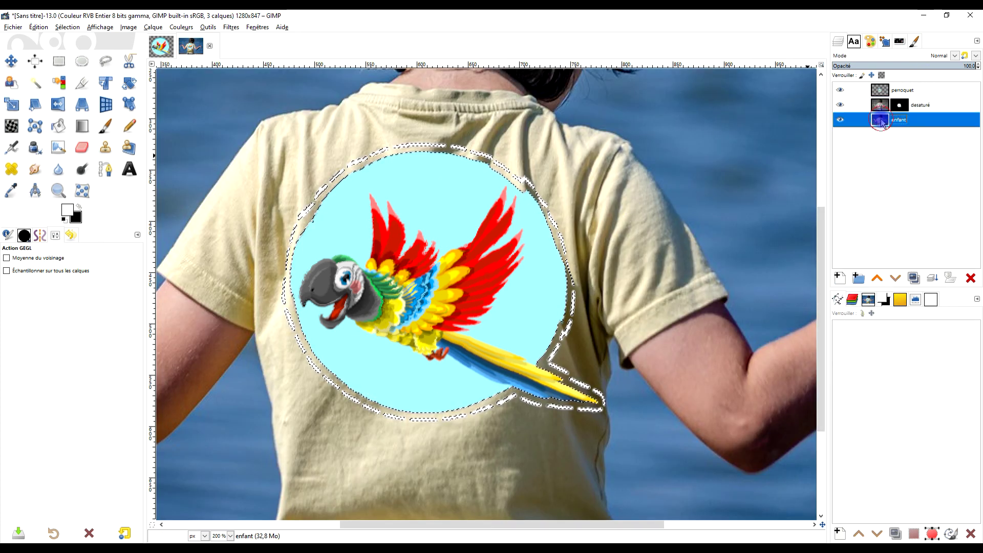
With Rectangle Select active, clear the selection around the parrot bubble (Select > None).
left_click(59, 61)
left_click(63, 27)
left_click(71, 57)
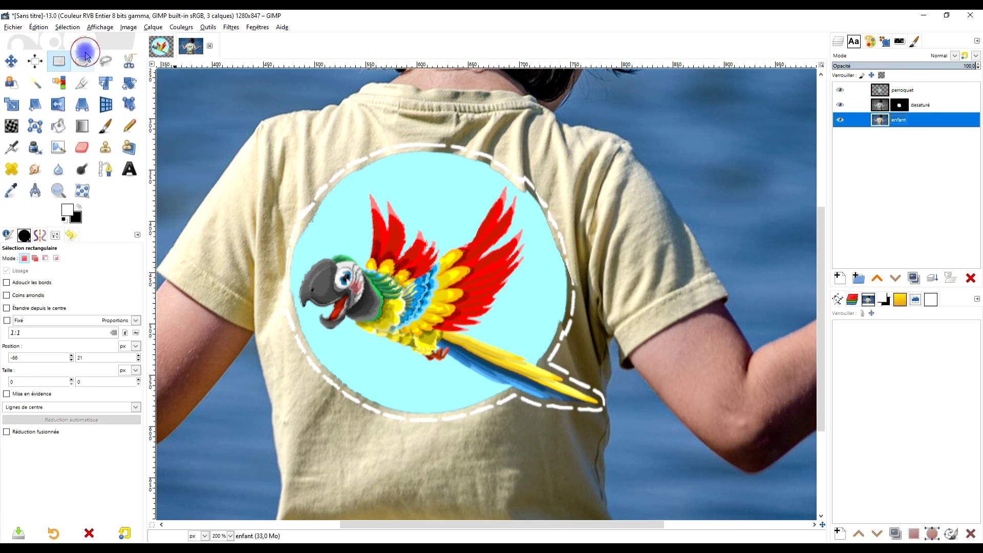
Set the perroquet layer's blend mode to Multiply (Multiplier) so the shirt folds show through.
left_click(880, 90)
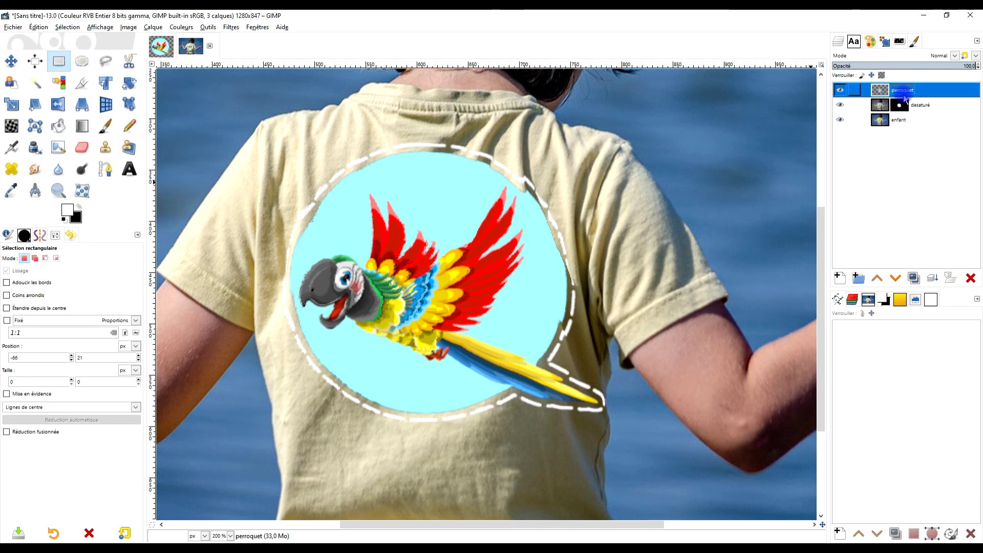
left_click(955, 55)
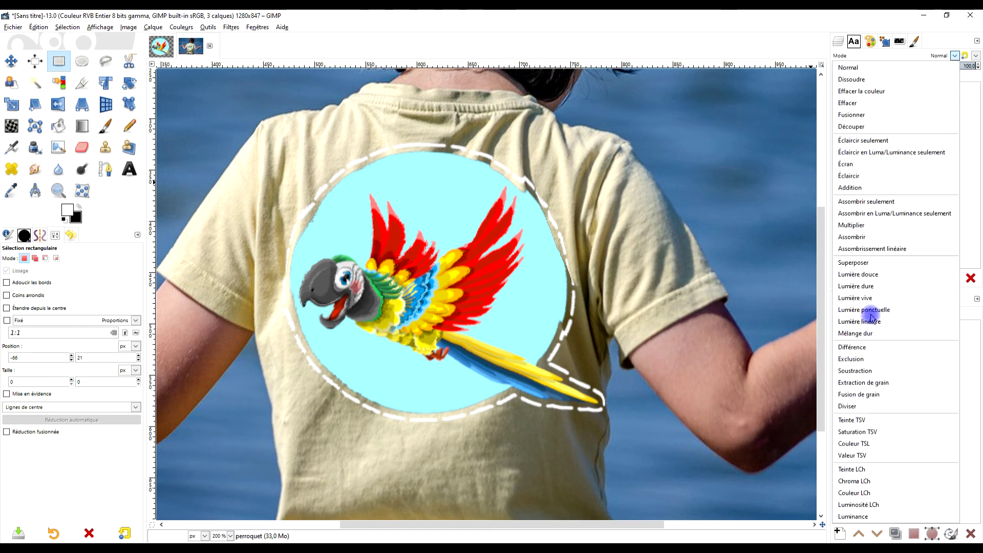
left_click(851, 225)
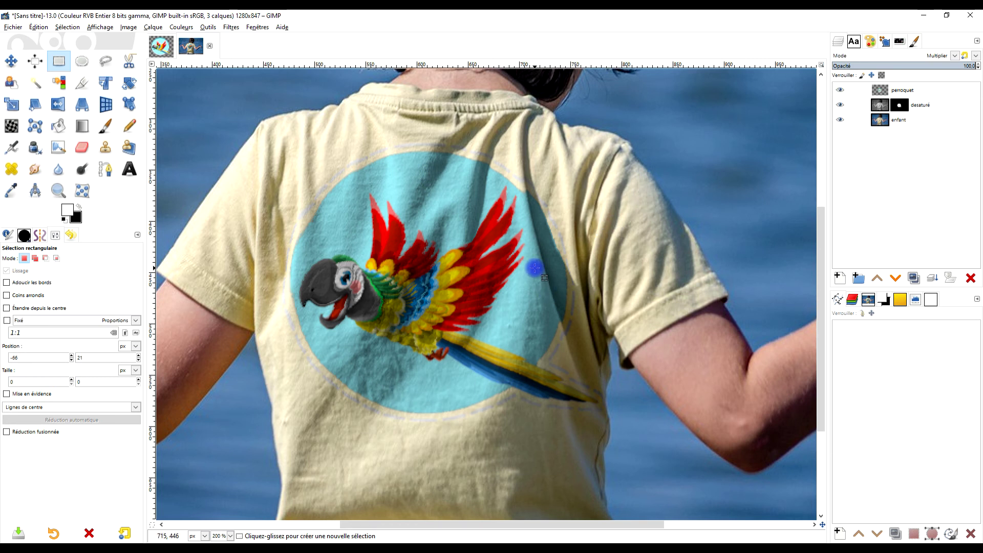
scroll(470, 294, "down", 2)
scroll(470, 294, "down", 1)
scroll(470, 294, "up", 2)
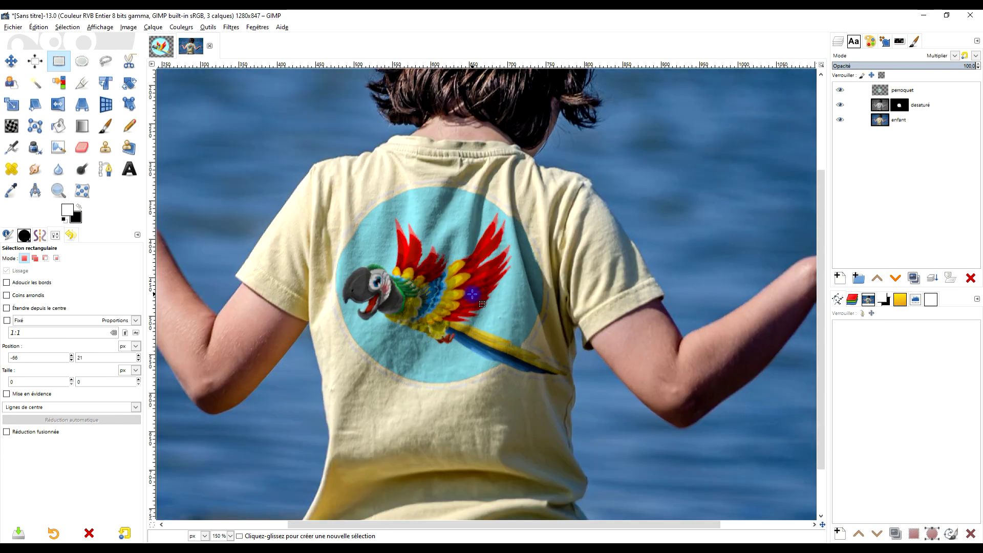
left_click(885, 92)
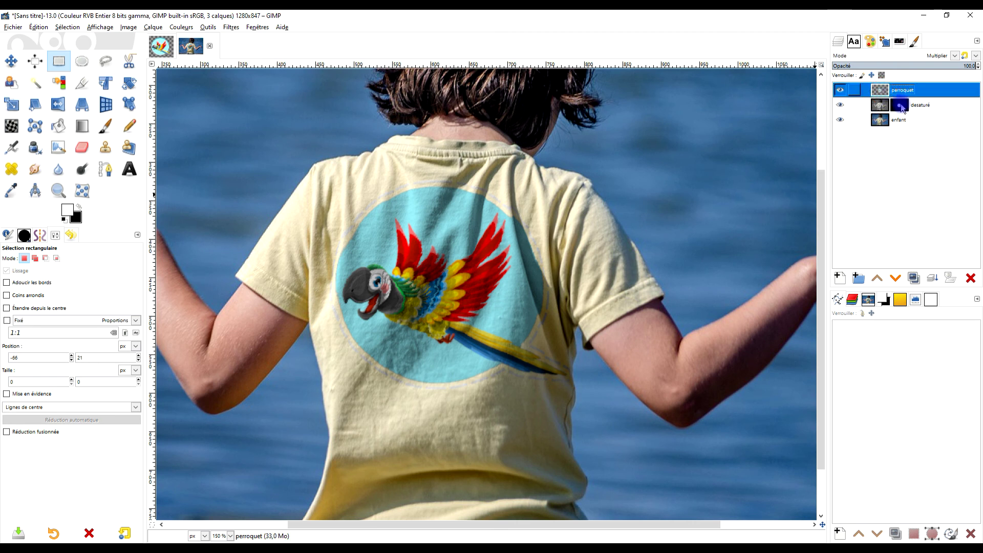
left_click(914, 278)
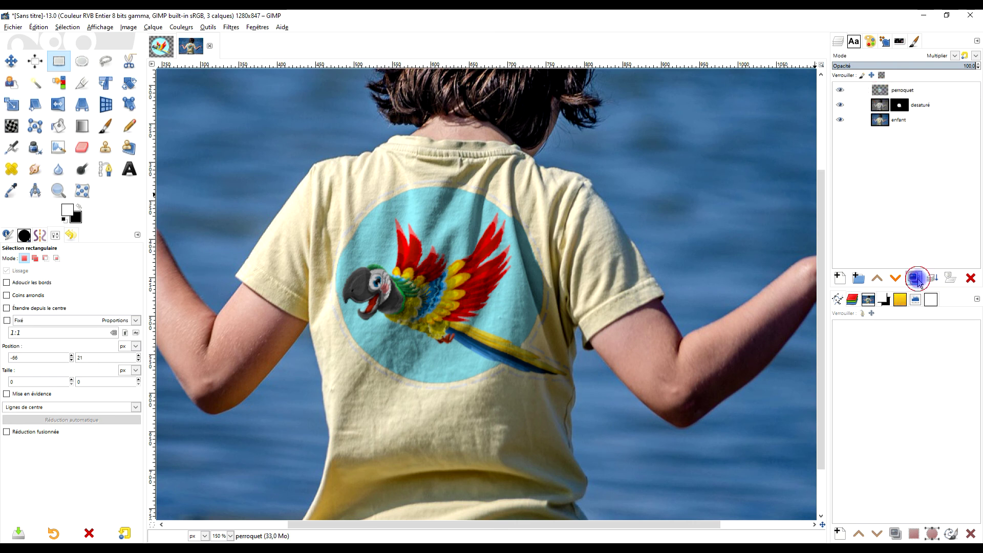
left_click(931, 64)
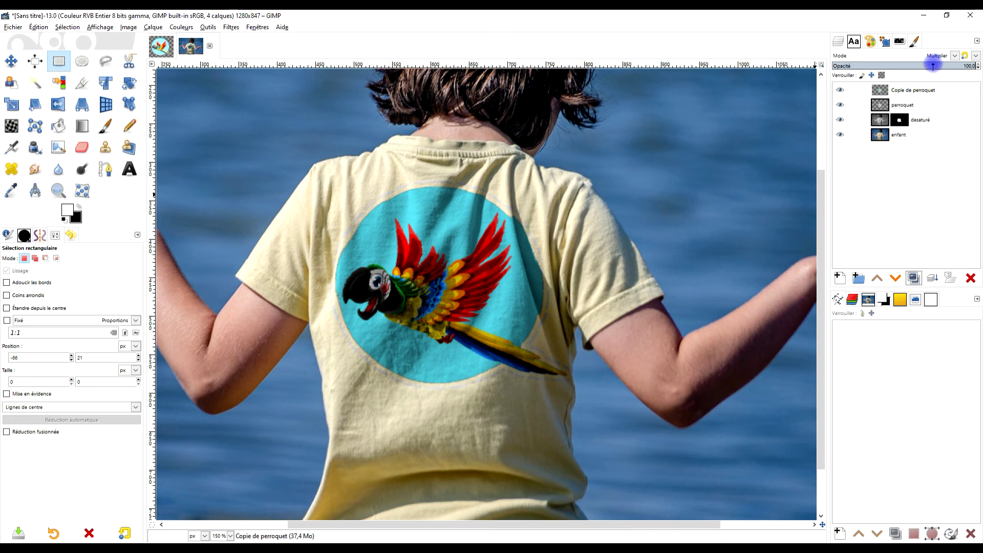
left_click_drag(911, 64, 911, 100)
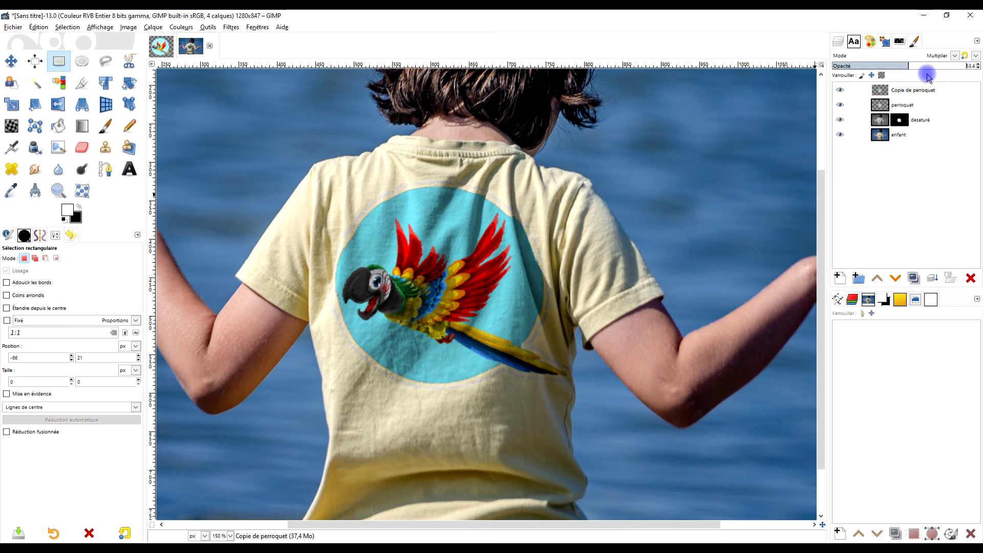
mouse_move(904, 106)
left_mouse_down()
mouse_move(896, 65)
mouse_move(910, 65)
left_mouse_up()
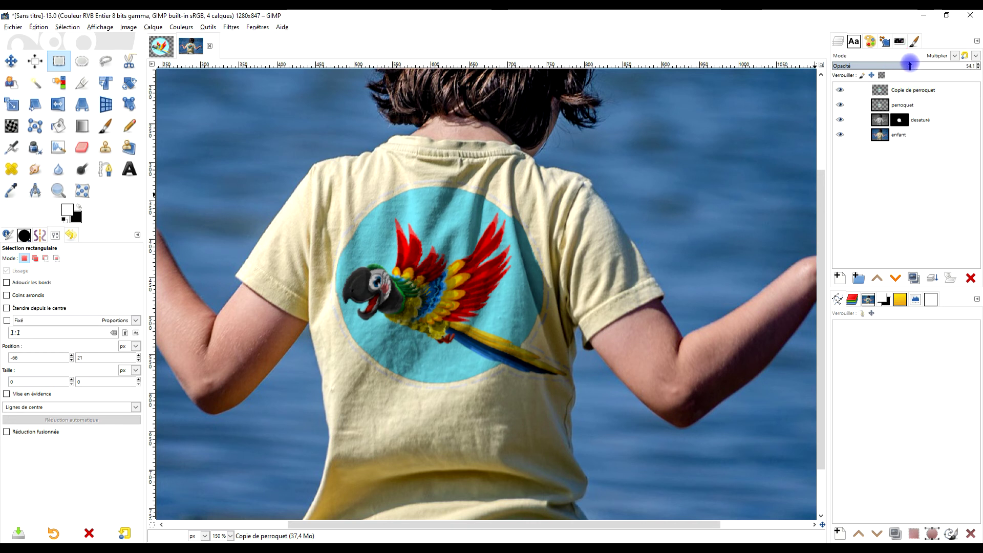
left_click(841, 91)
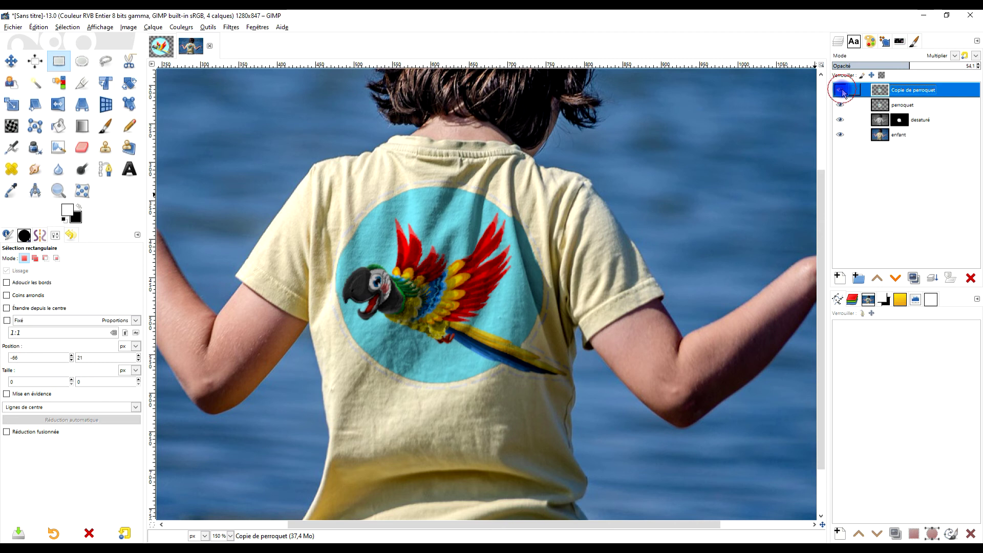
left_click(842, 92)
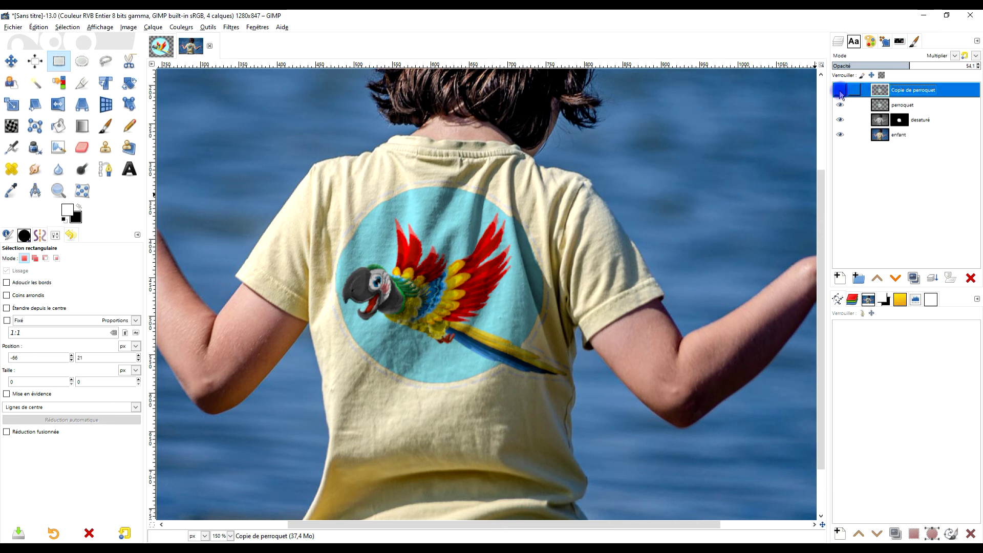
left_click(841, 91)
left_click(891, 64)
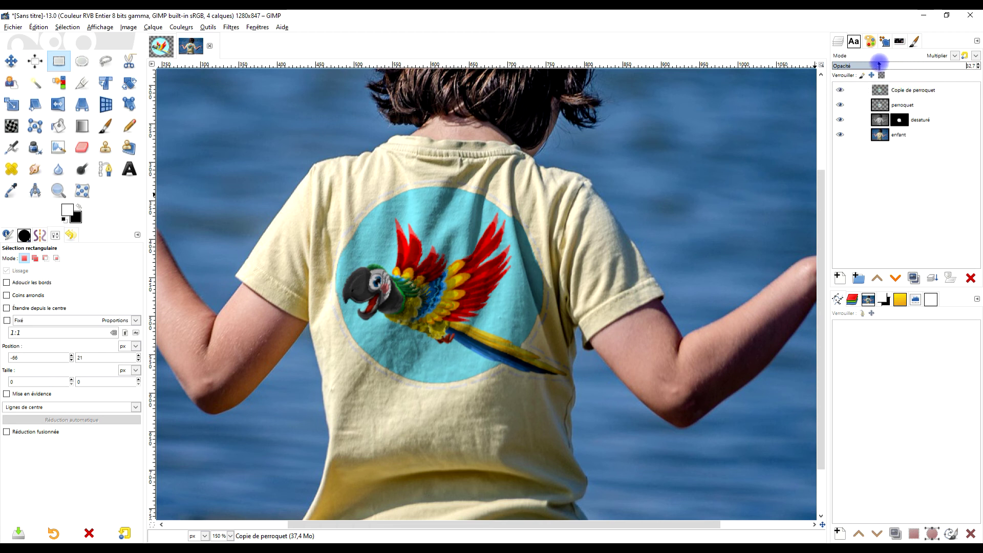
left_click(952, 65)
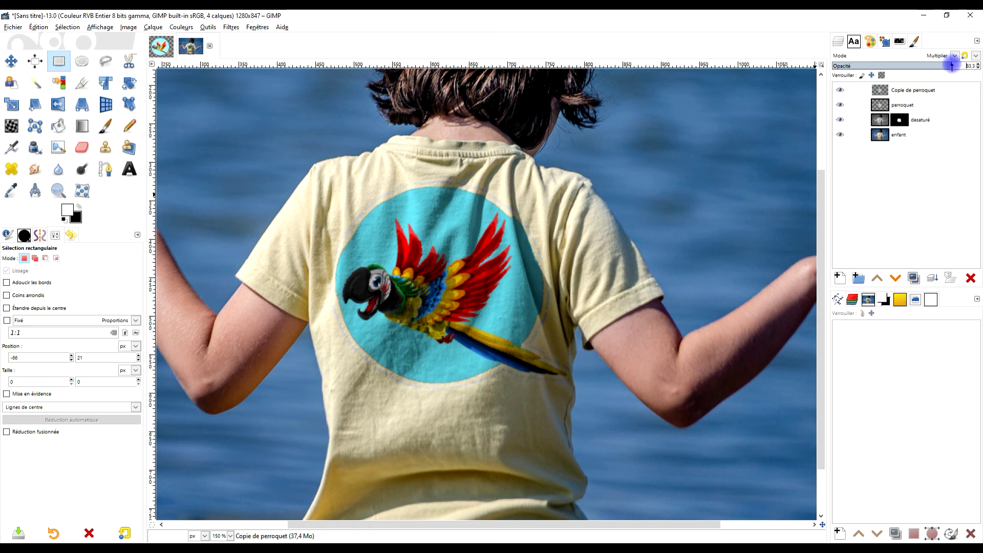
left_click(840, 91)
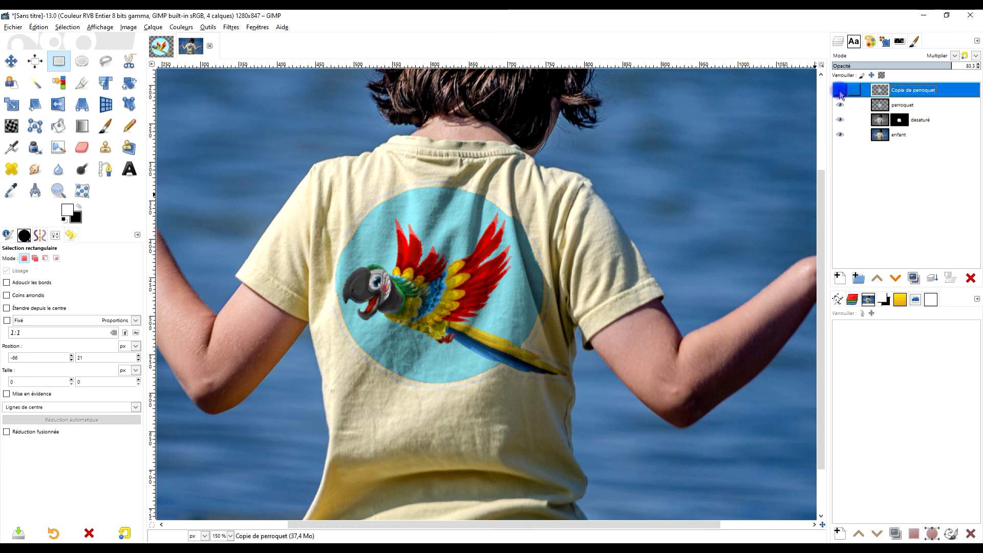
left_click(970, 278)
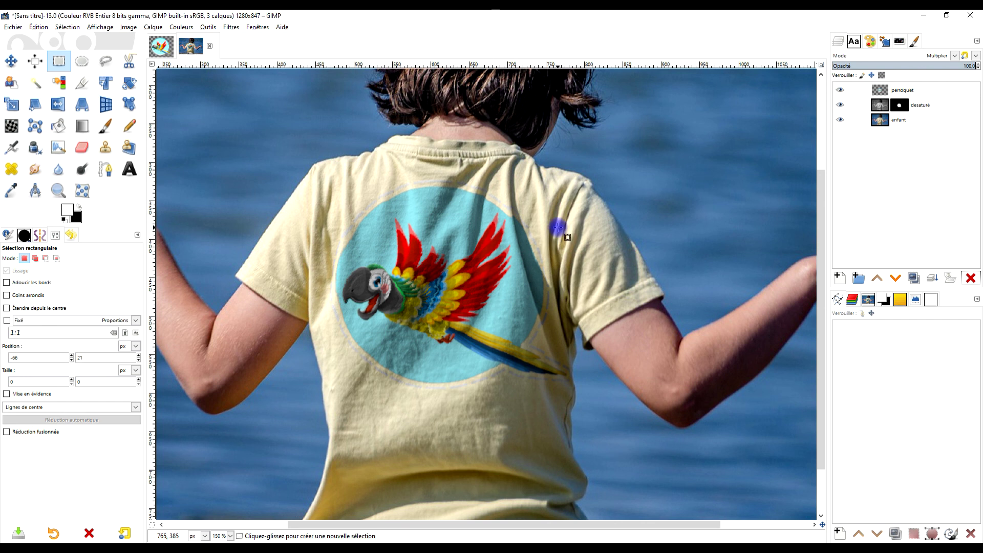
scroll(555, 215, "left", 1)
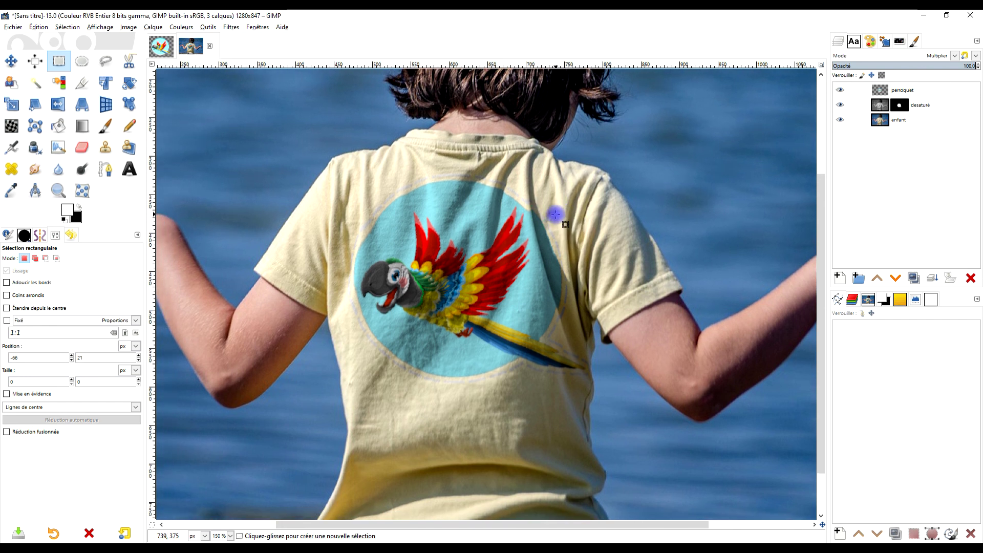
scroll(555, 214, "down", 1)
scroll(554, 215, "down", 1)
scroll(555, 214, "up", 1)
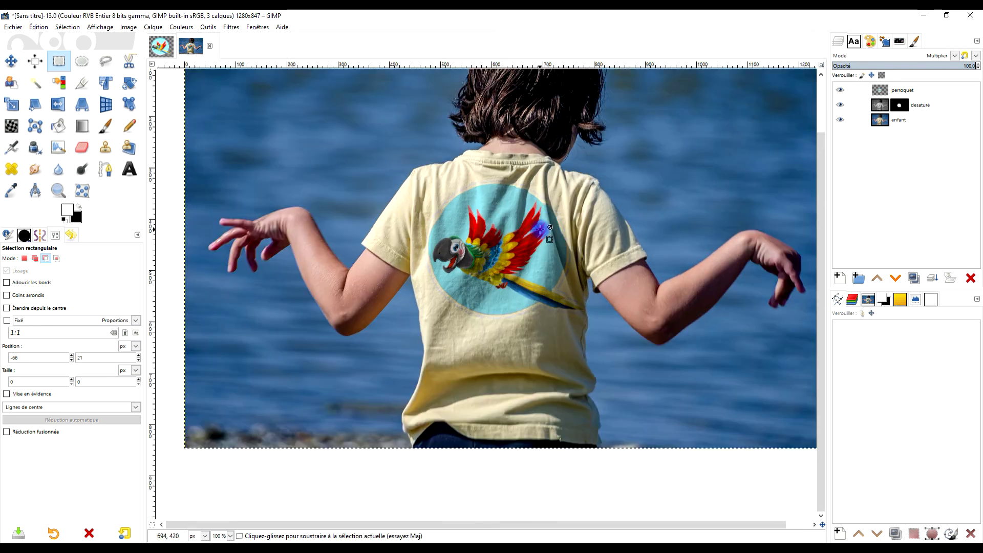
scroll(498, 277, "up", 2)
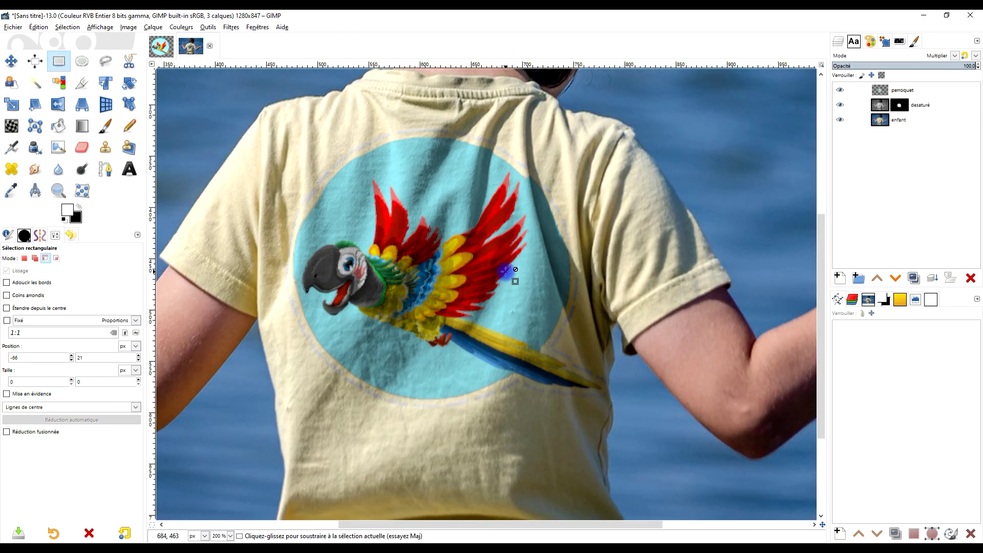
scroll(506, 271, "down", 2)
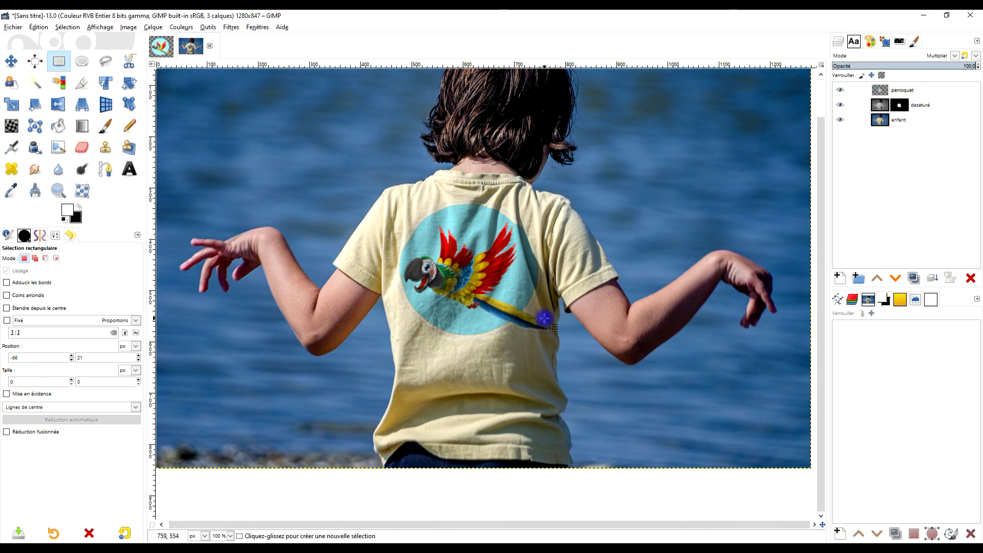
scroll(556, 289, "down", 1)
scroll(556, 288, "up", 1)
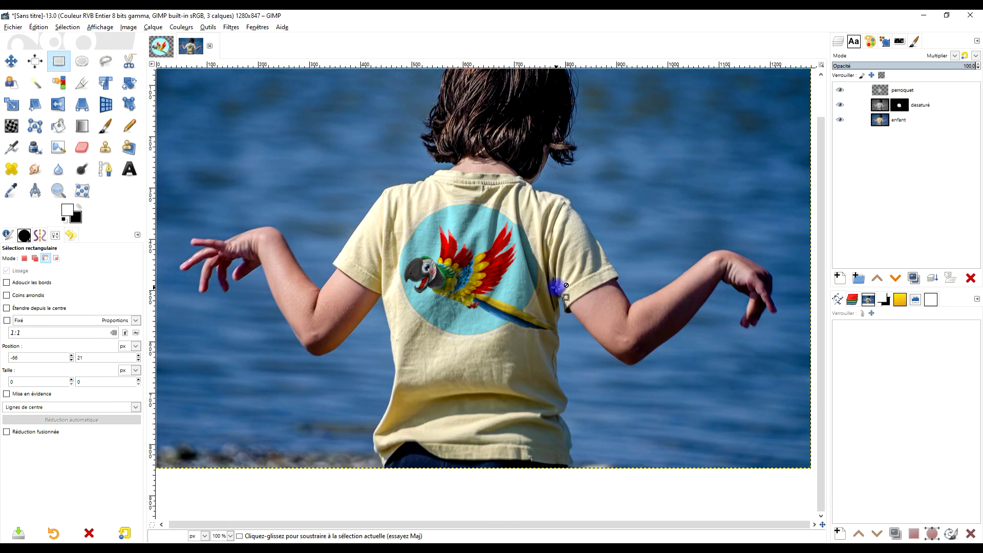
scroll(556, 288, "down", 1)
scroll(558, 307, "up", 1)
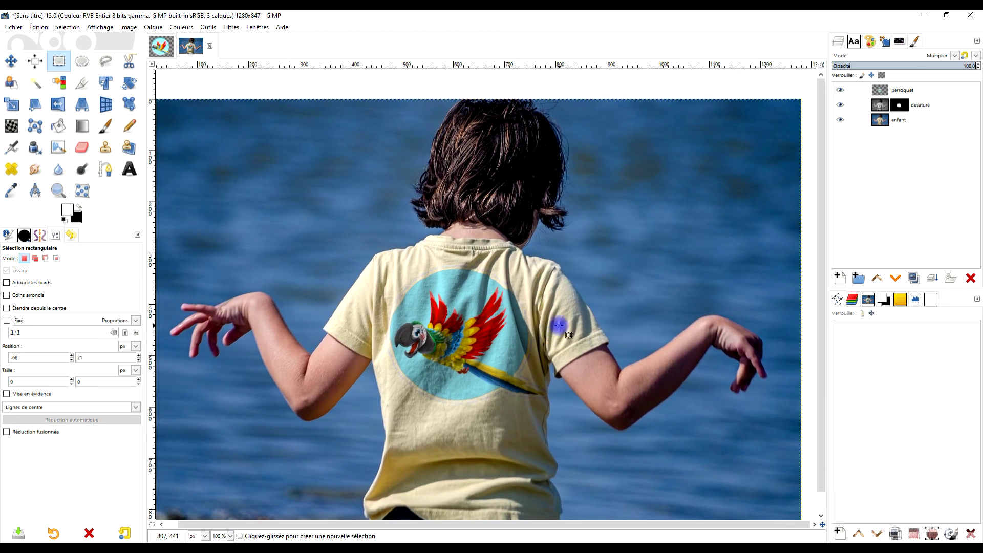
scroll(496, 329, "down", 1)
scroll(494, 329, "up", 1)
scroll(519, 341, "down", 1)
scroll(519, 341, "up", 1)
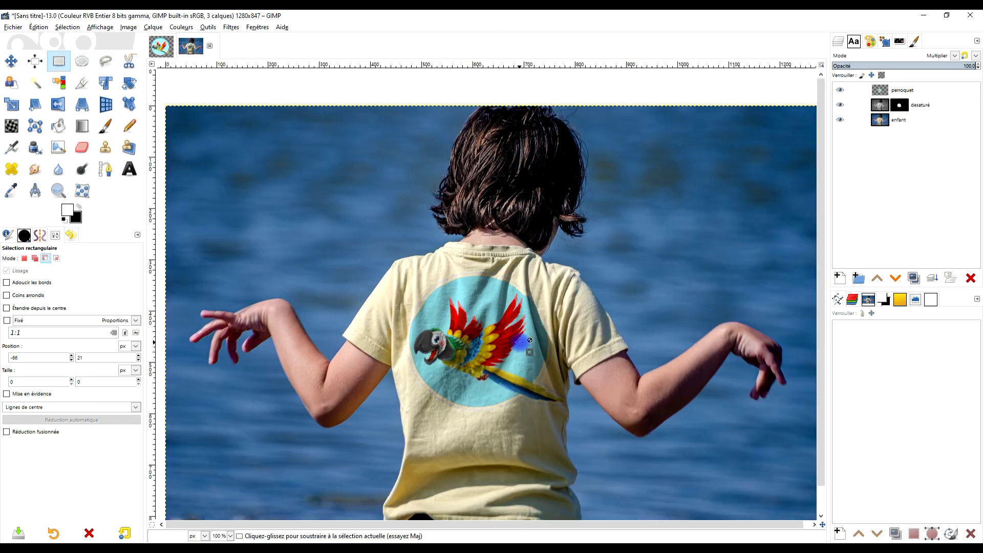
scroll(518, 337, "down", 1)
scroll(517, 322, "up", 1)
scroll(516, 319, "down", 1)
scroll(516, 319, "up", 1)
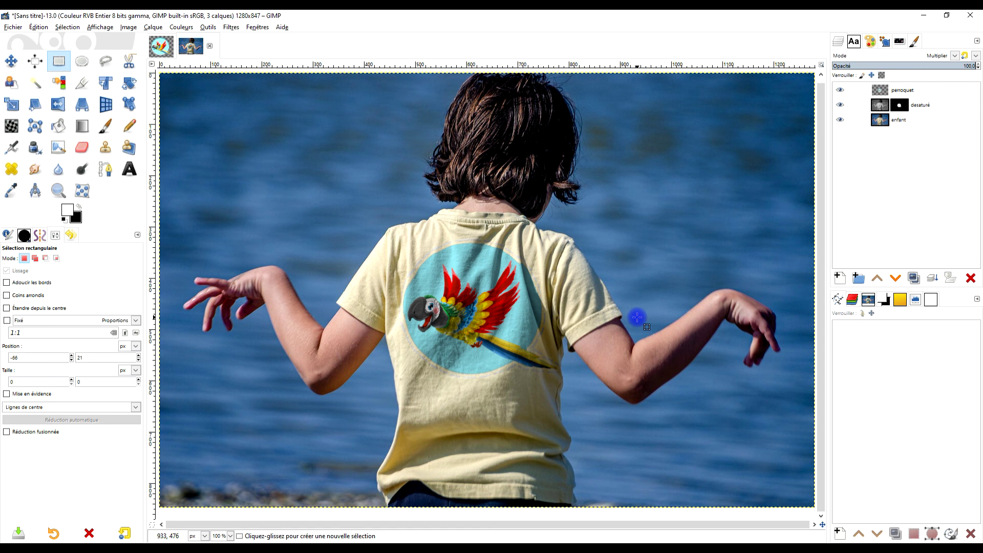